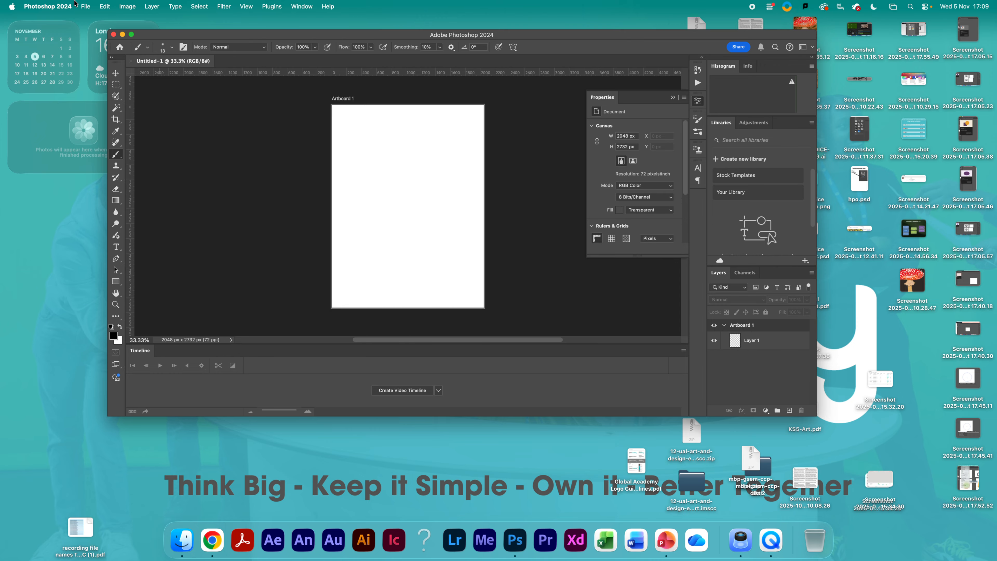
# Step: Start loading files into a stack and browse to the prime animation folder in Documents
pyautogui.click(84, 6)
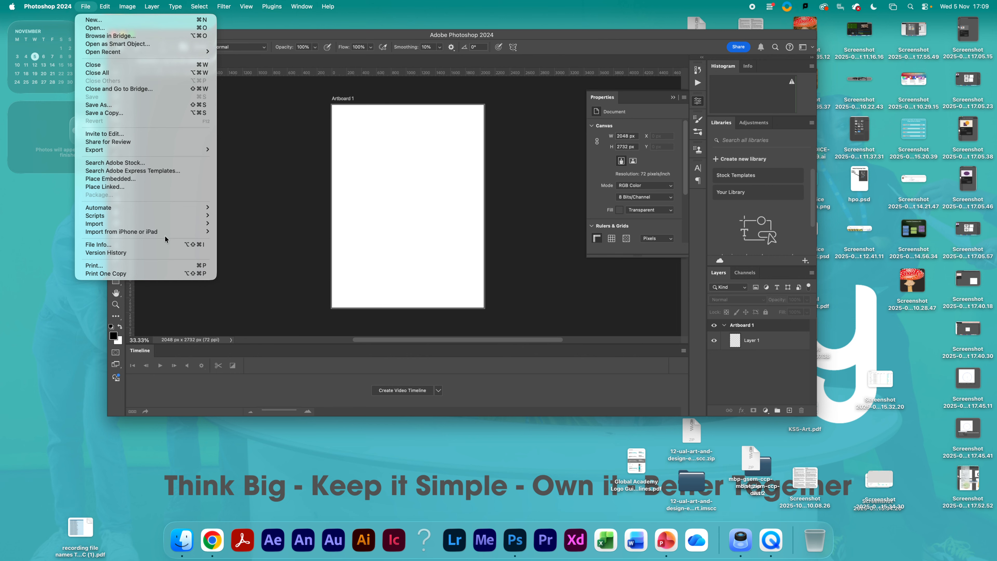
pyautogui.moveTo(182, 225)
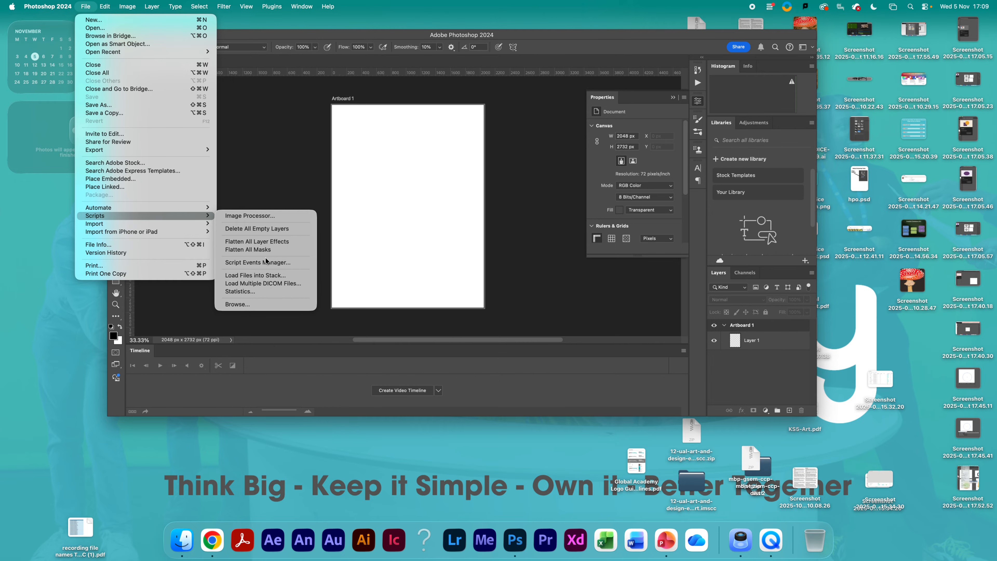
pyautogui.click(270, 279)
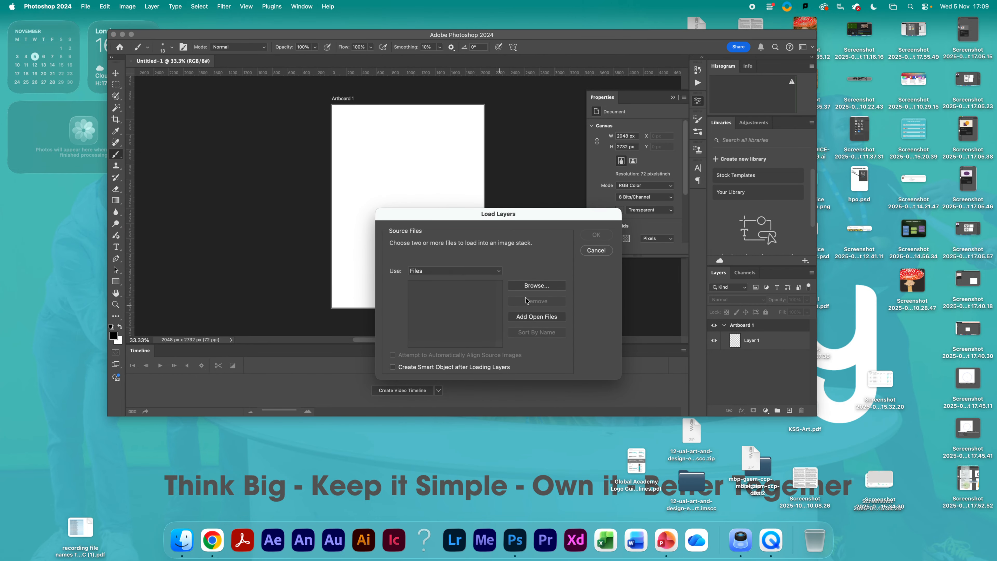
pyautogui.click(557, 287)
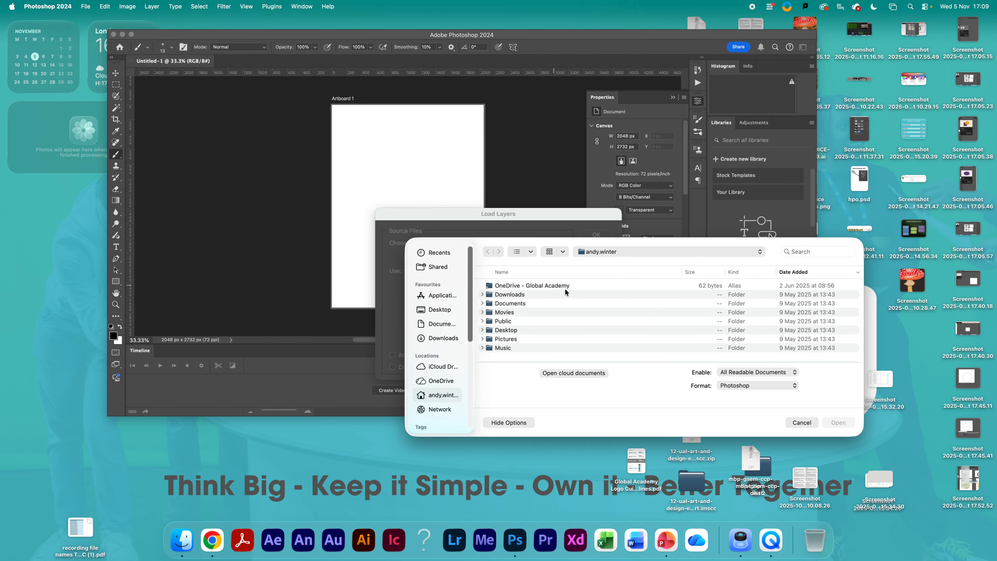
pyautogui.click(441, 324)
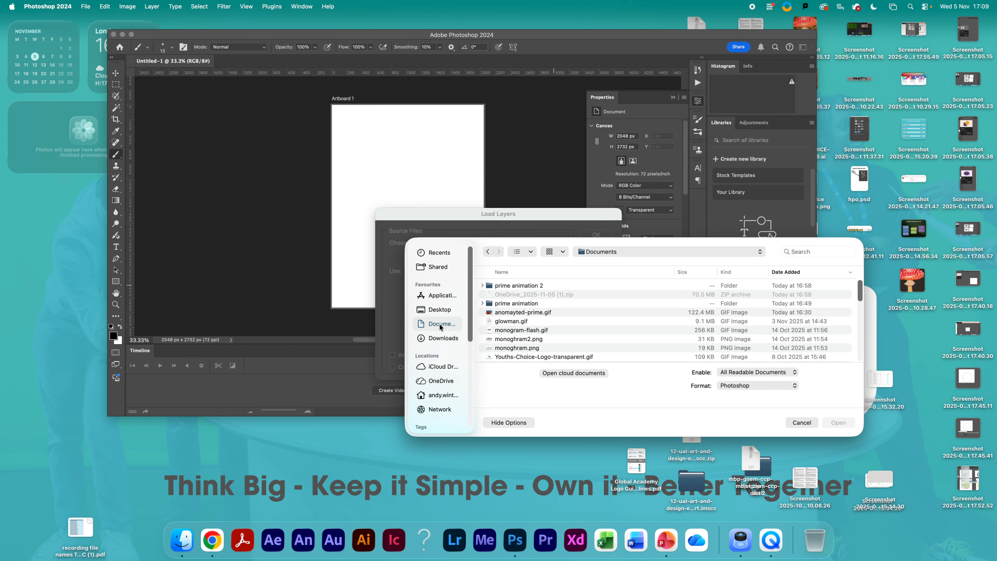
pyautogui.doubleClick(517, 304)
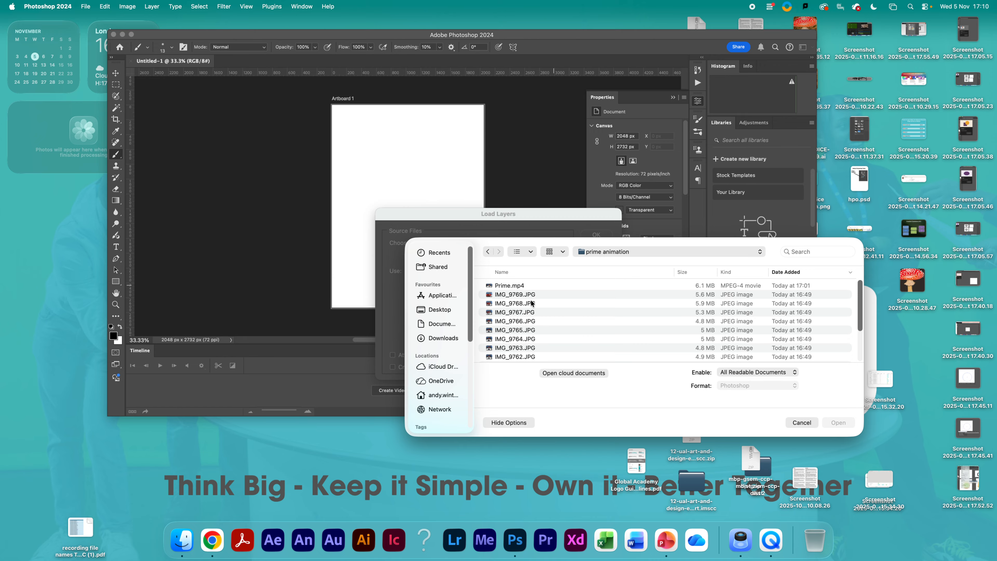
# Step: Load the photos IMG_9756.JPG to IMG_9769.JPG as layers of a single image stack
pyautogui.click(532, 299)
pyautogui.scroll(-4, 531, 322)
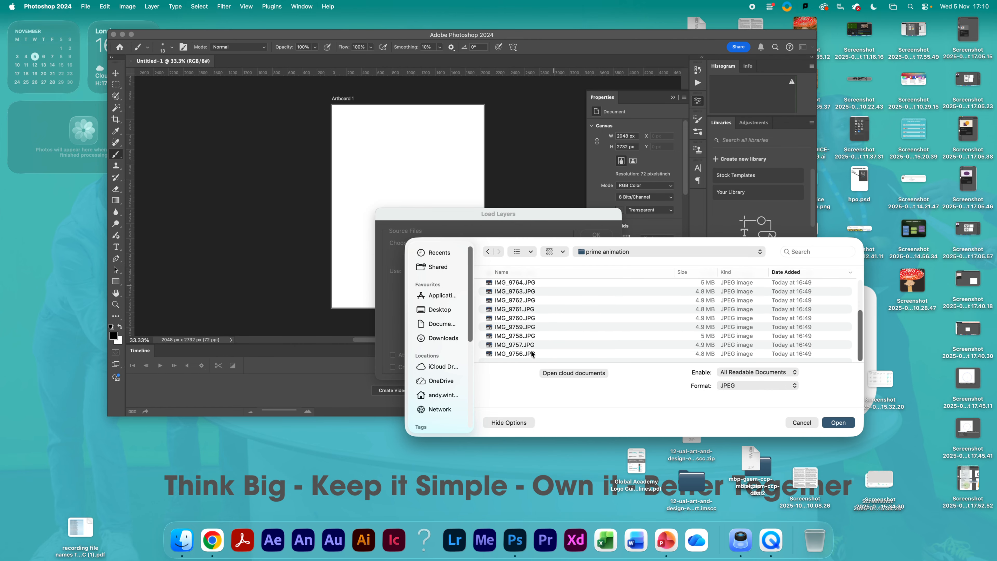
pyautogui.click(532, 353)
pyautogui.scroll(3, 535, 312)
pyautogui.keyDown('shift'); pyautogui.click(538, 294); pyautogui.keyUp('shift')
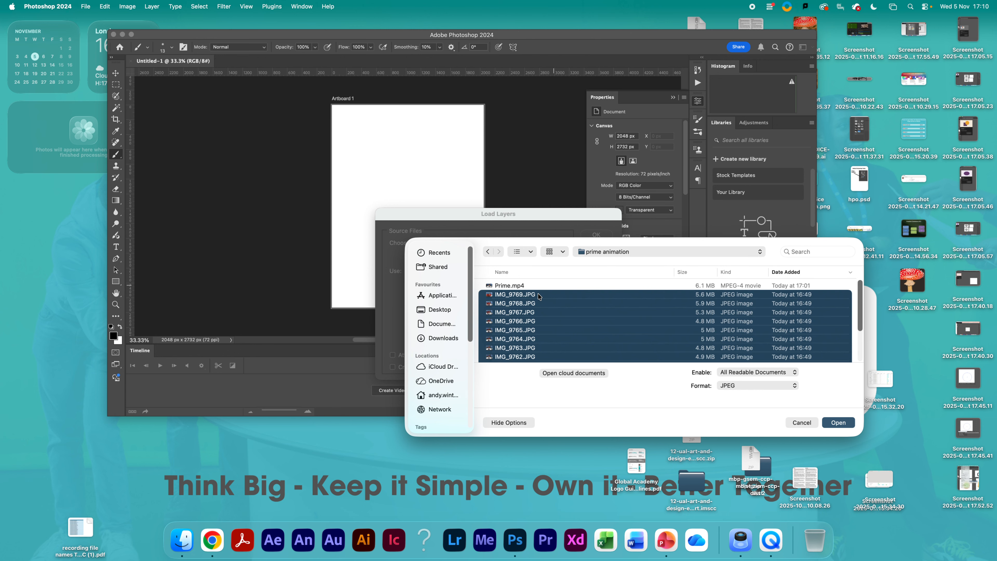
pyautogui.click(838, 422)
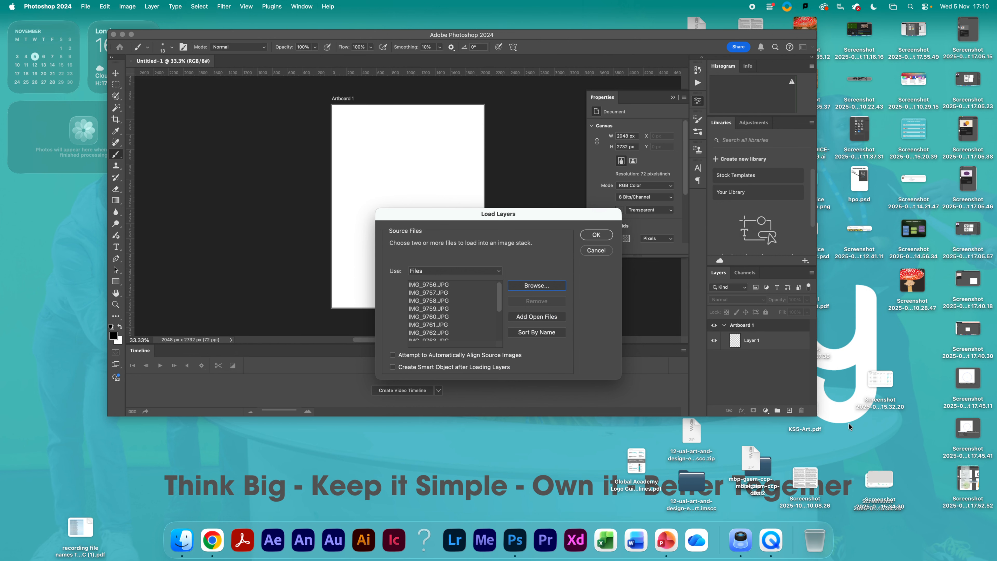
pyautogui.click(596, 235)
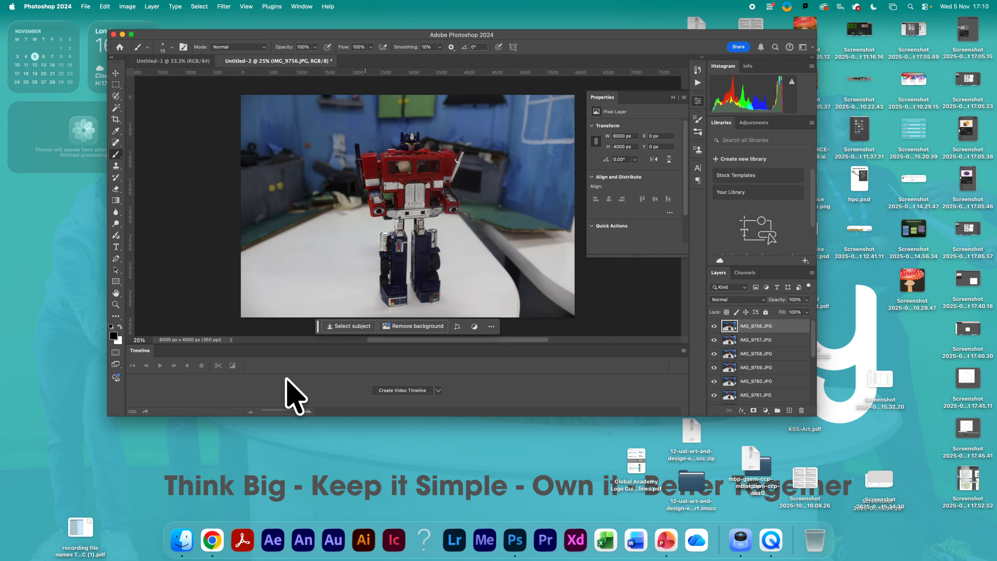
# Step: Create a video timeline from the stacked photo layers and preview its opening frames
pyautogui.click(408, 391)
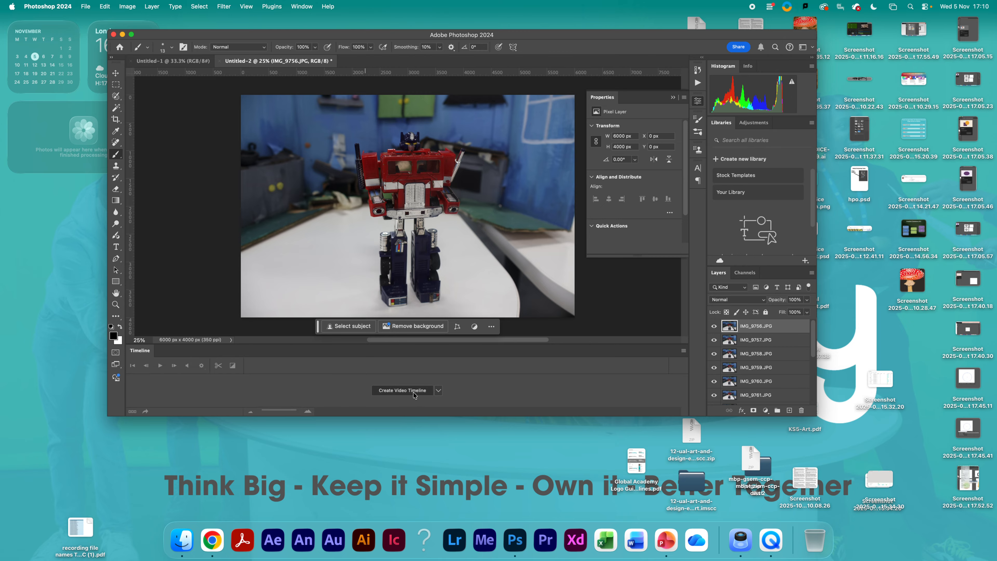
pyautogui.scroll(-5, 309, 397)
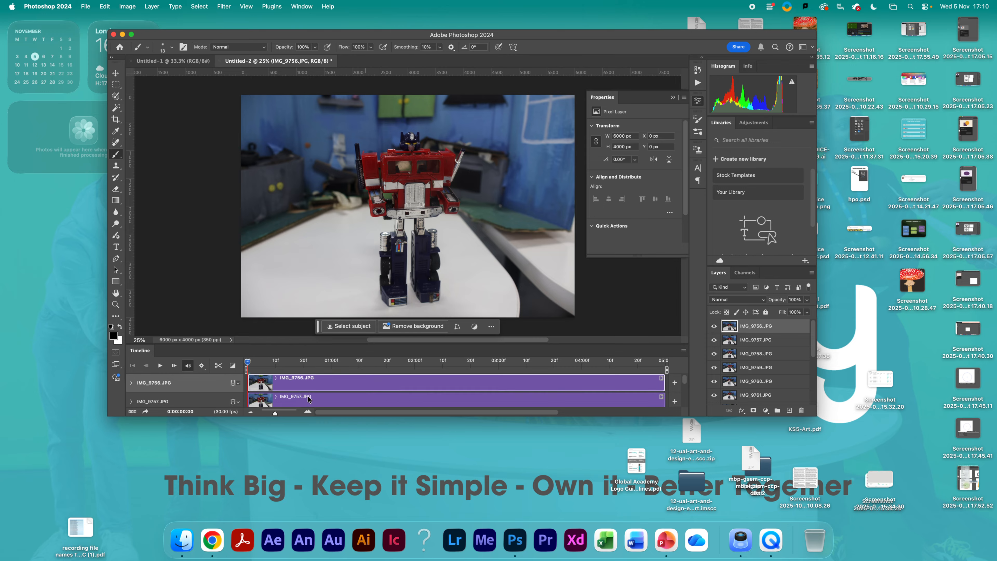
pyautogui.scroll(5, 309, 397)
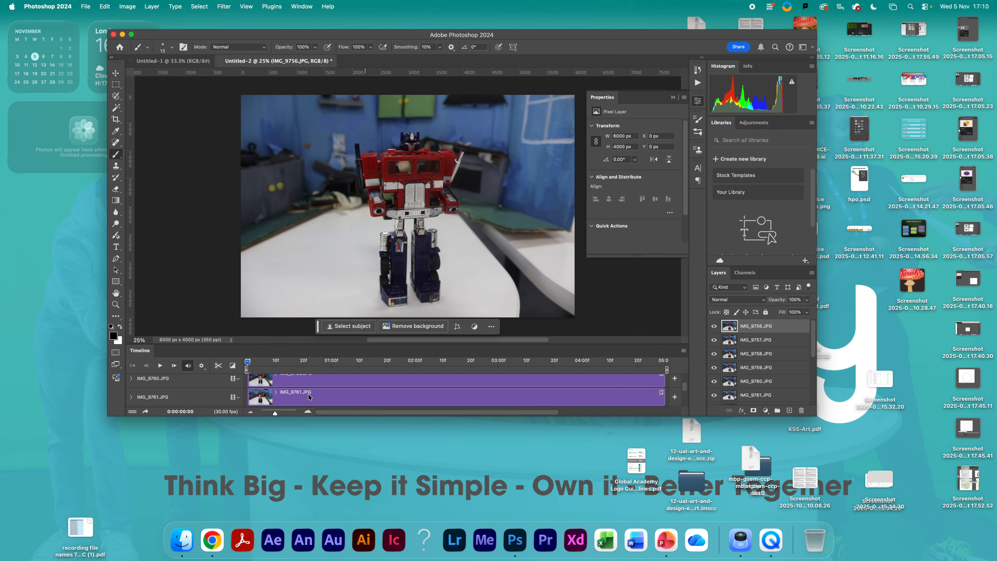
pyautogui.click(160, 365)
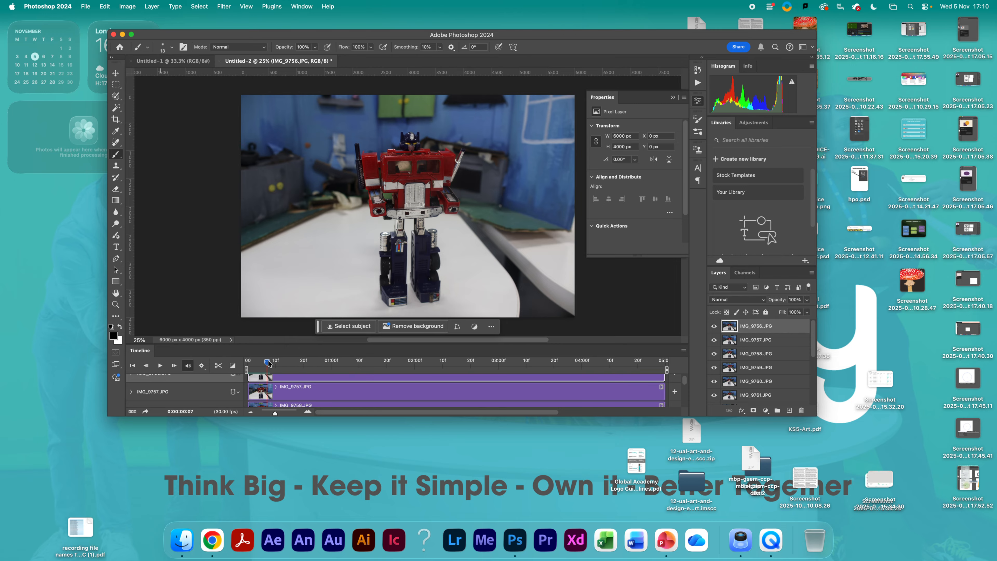
pyautogui.moveTo(269, 363); pyautogui.dragTo(208, 424)
# Step: Convert the video timeline to a frame animation and set the first frame's delay to 0.1 seconds
pyautogui.click(133, 412)
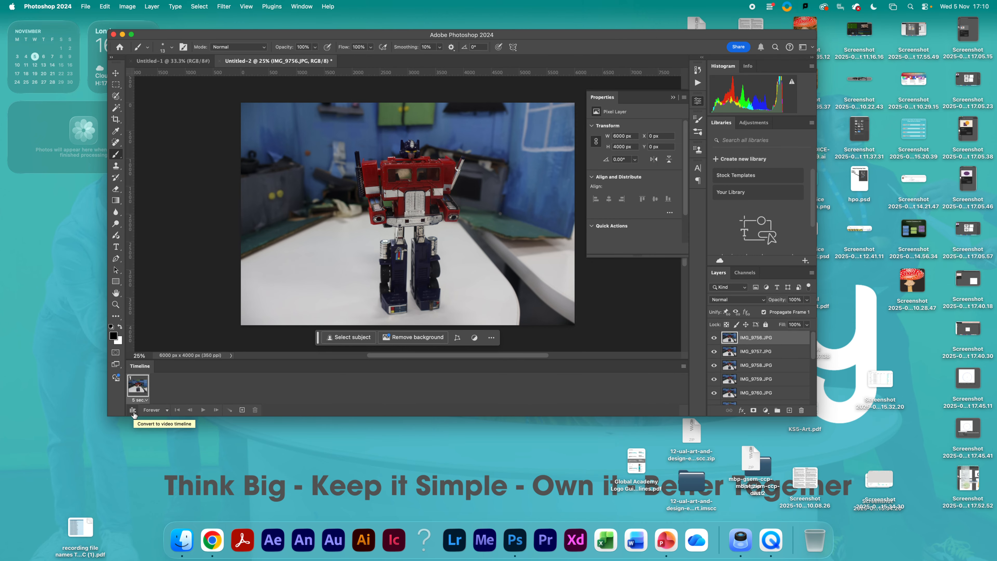
pyautogui.click(143, 400)
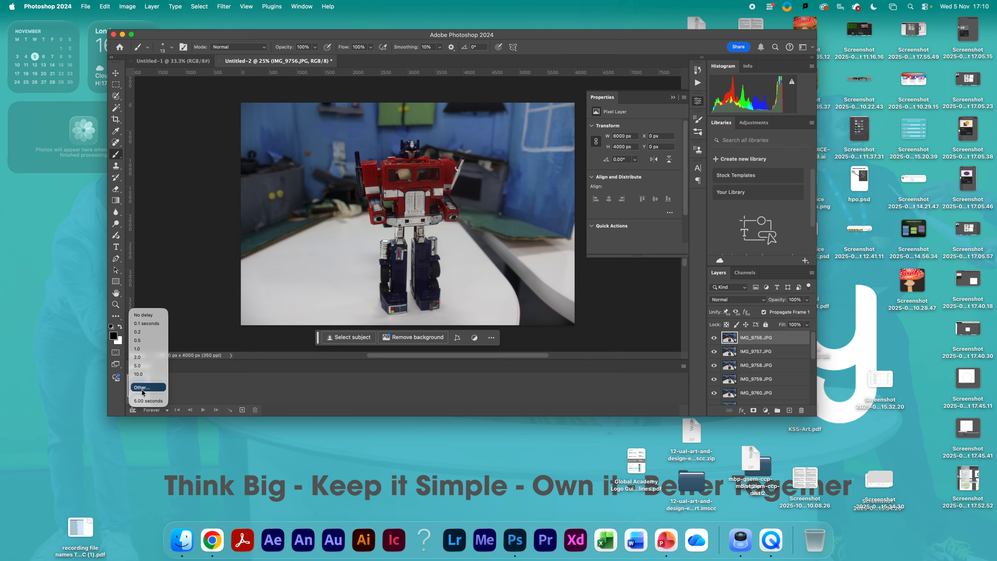
pyautogui.click(152, 325)
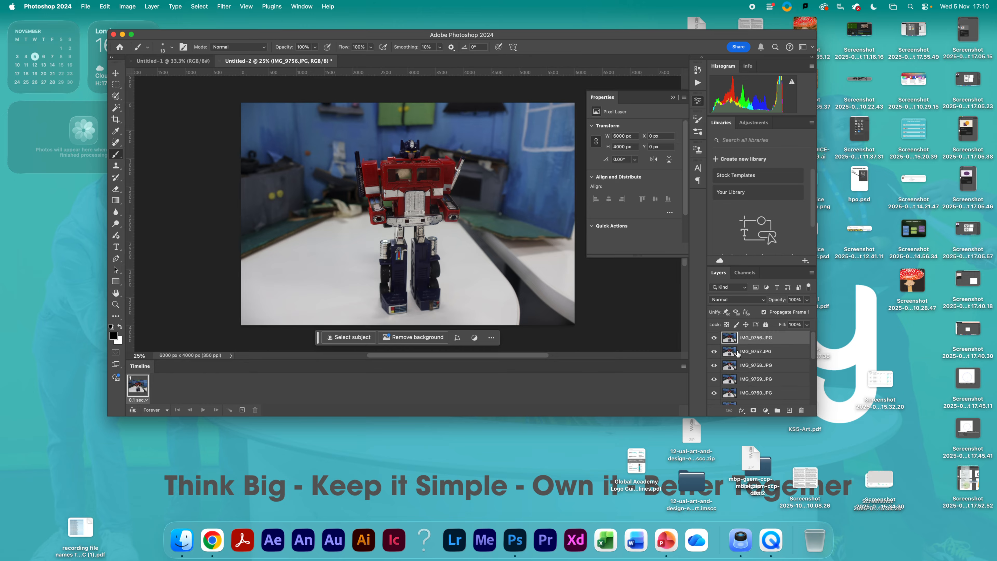
# Step: Add animation frames 2, 3 and 4, additionally hiding layer IMG_9756 in frame 2, IMG_9757 in frame 3 and IMG_9758 in frame 4
pyautogui.click(243, 410)
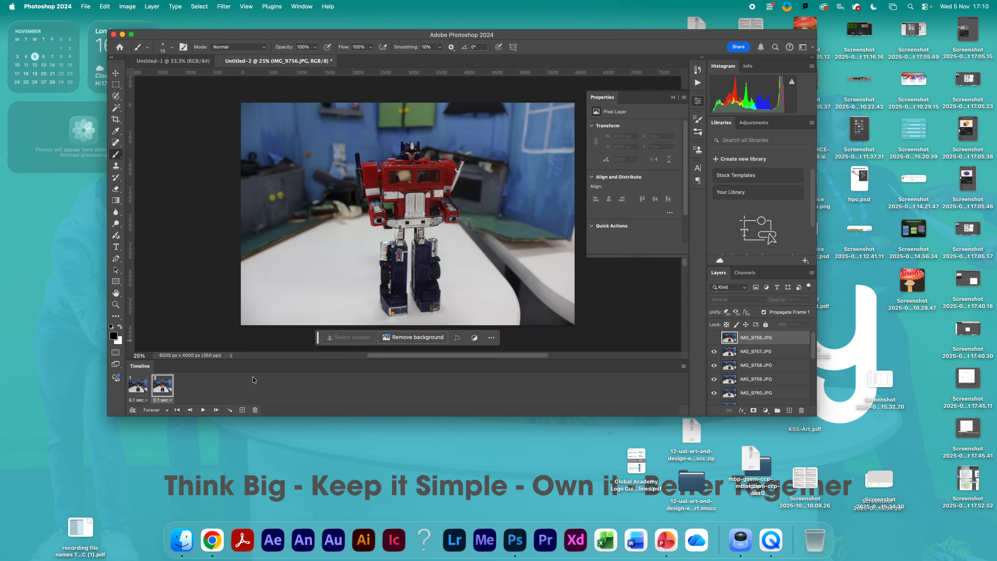
pyautogui.click(242, 410)
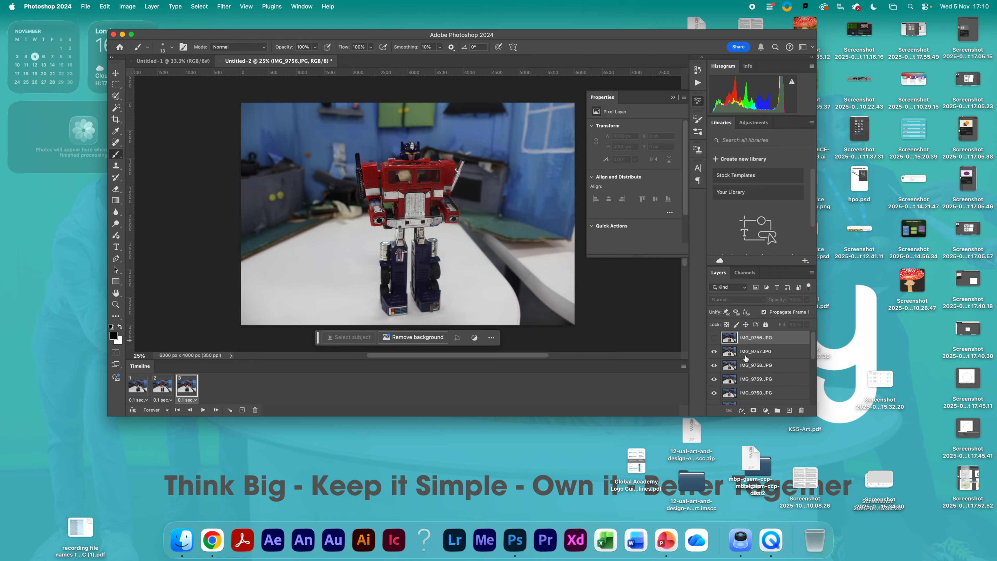
pyautogui.click(714, 352)
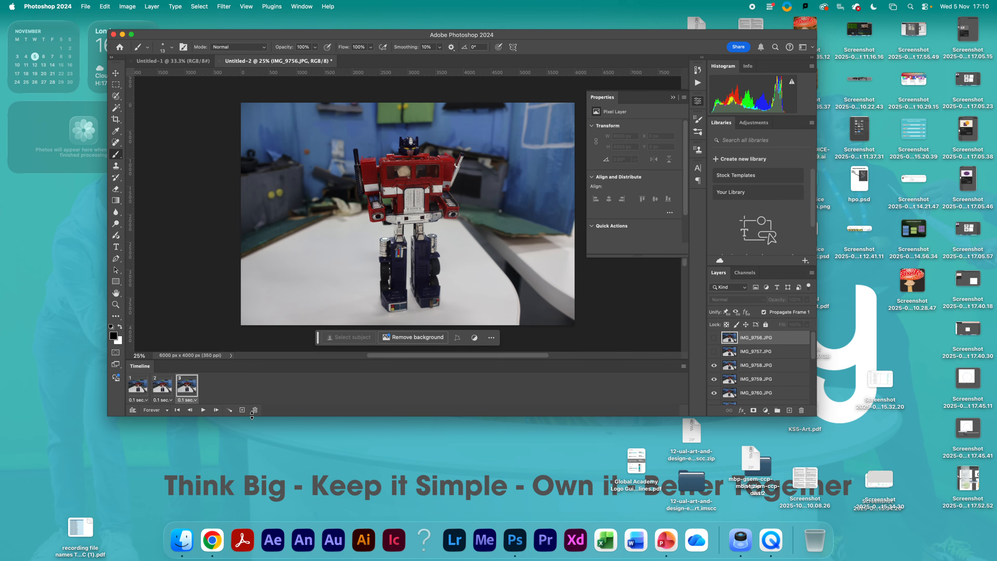
pyautogui.click(243, 410)
pyautogui.click(714, 365)
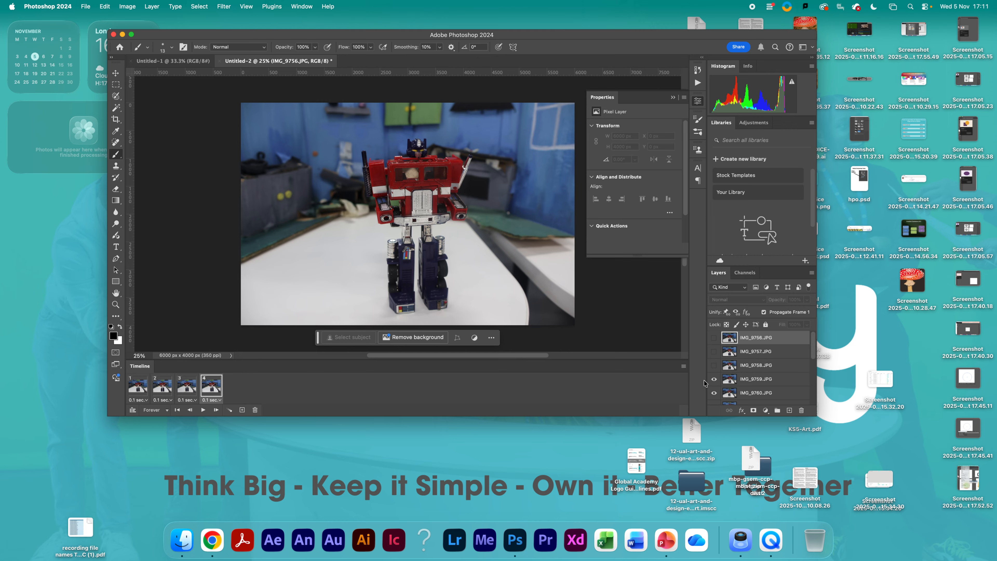
# Step: Add animation frames 5, 6 and 7, additionally hiding layer IMG_9759 in frame 5, IMG_9760 in frame 6 and IMG_9761 in frame 7
pyautogui.click(242, 410)
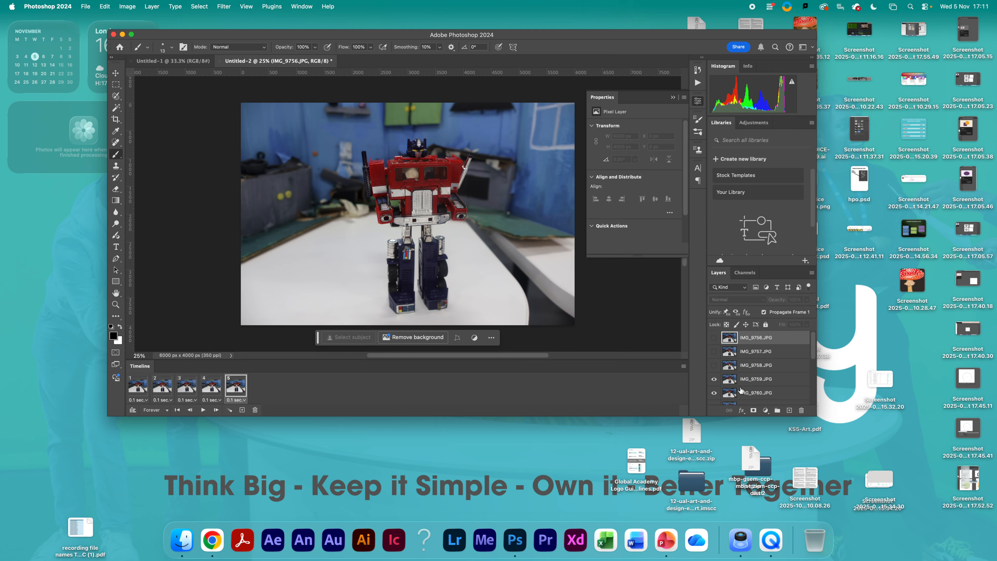
pyautogui.click(715, 379)
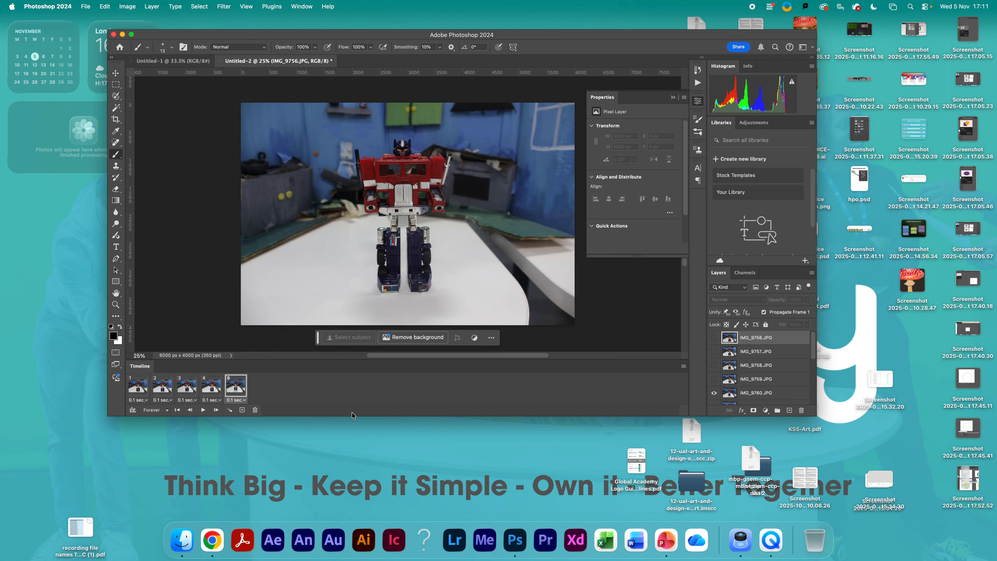
pyautogui.click(242, 410)
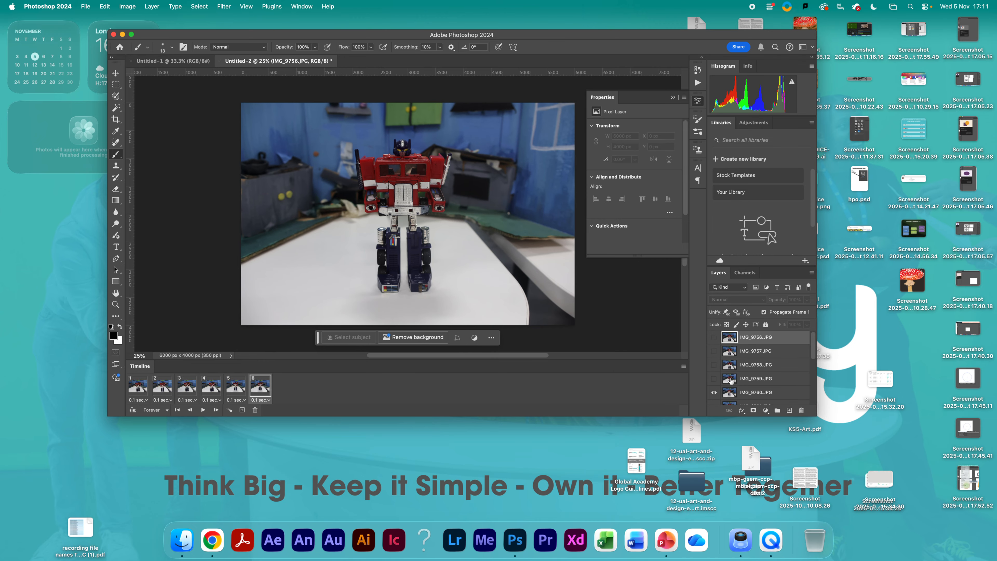
pyautogui.click(714, 392)
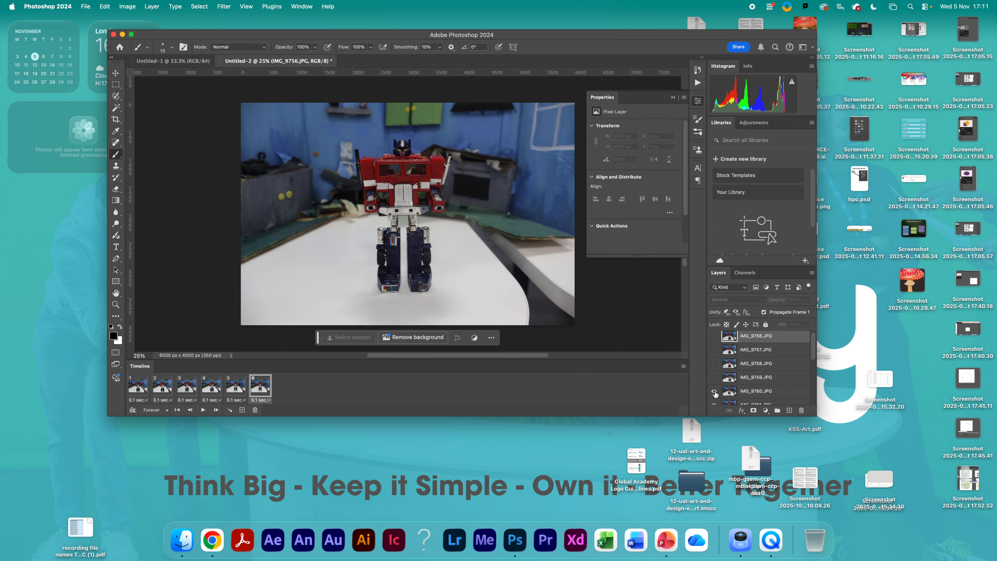
pyautogui.click(242, 410)
pyautogui.scroll(-3, 746, 390)
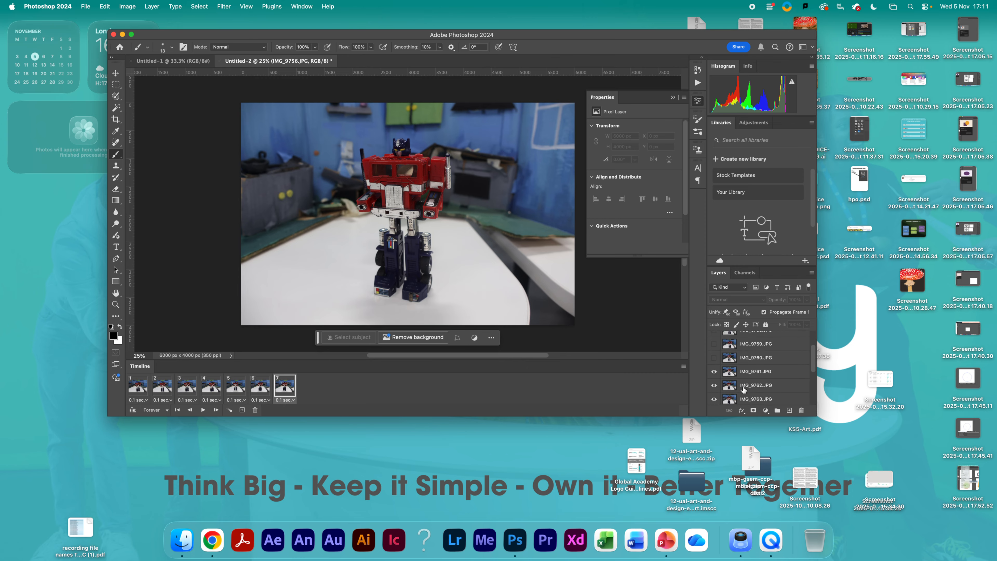
pyautogui.click(714, 371)
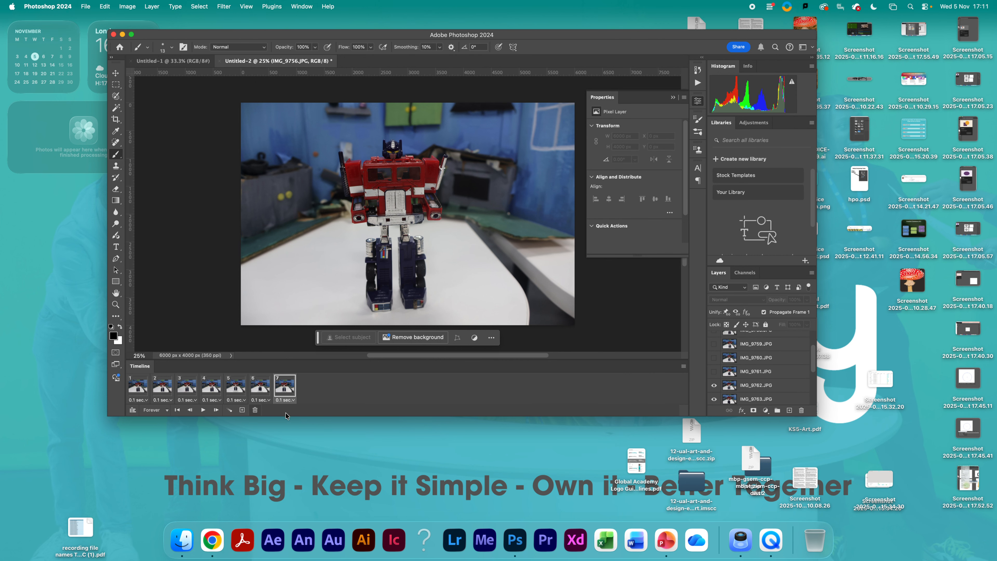
# Step: Add animation frames 8 and 9, additionally hiding layer IMG_9762 in frame 8 and IMG_9763 in frame 9
pyautogui.click(242, 410)
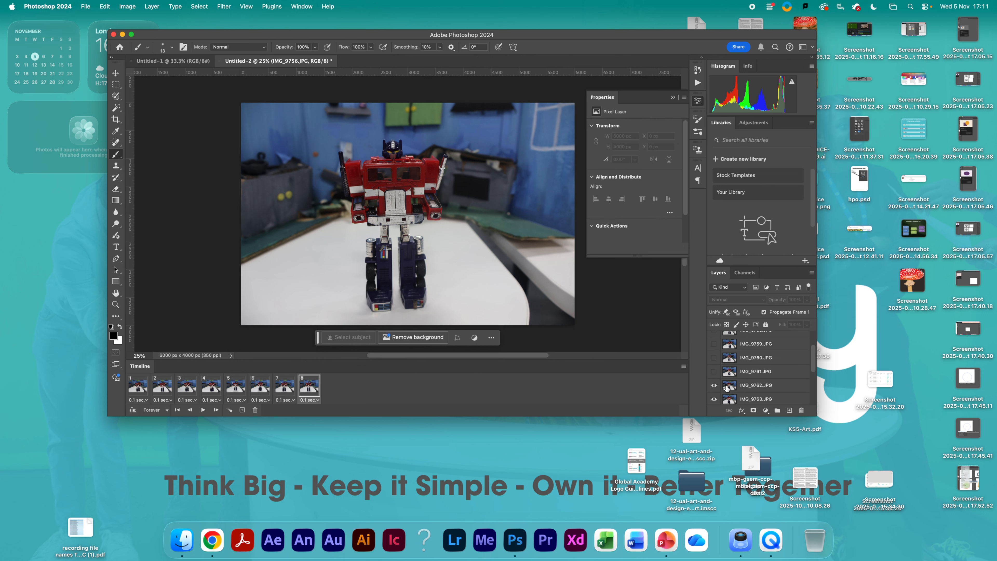
pyautogui.click(715, 385)
pyautogui.click(242, 410)
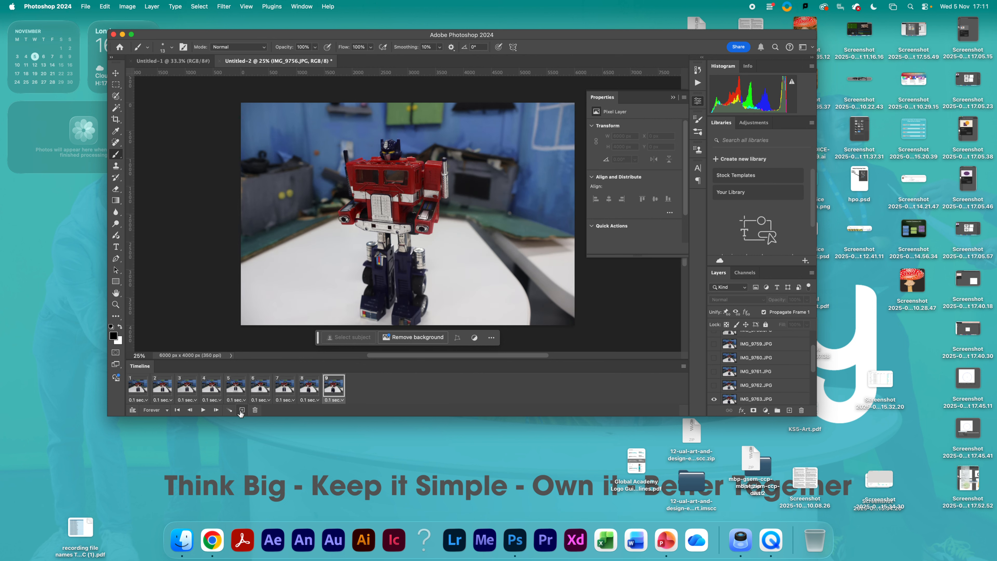
pyautogui.click(714, 398)
pyautogui.scroll(-1, 733, 380)
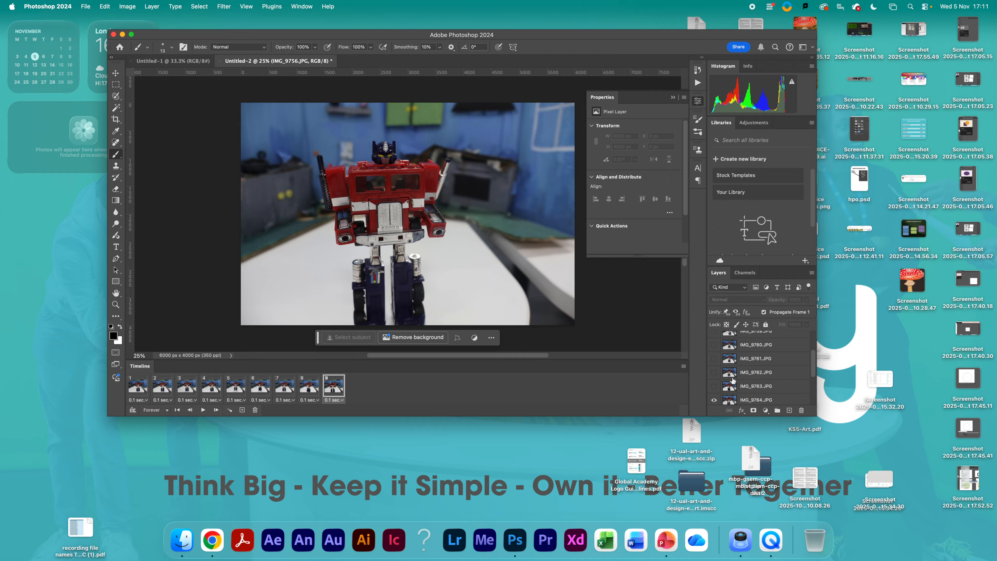
pyautogui.scroll(-2, 717, 376)
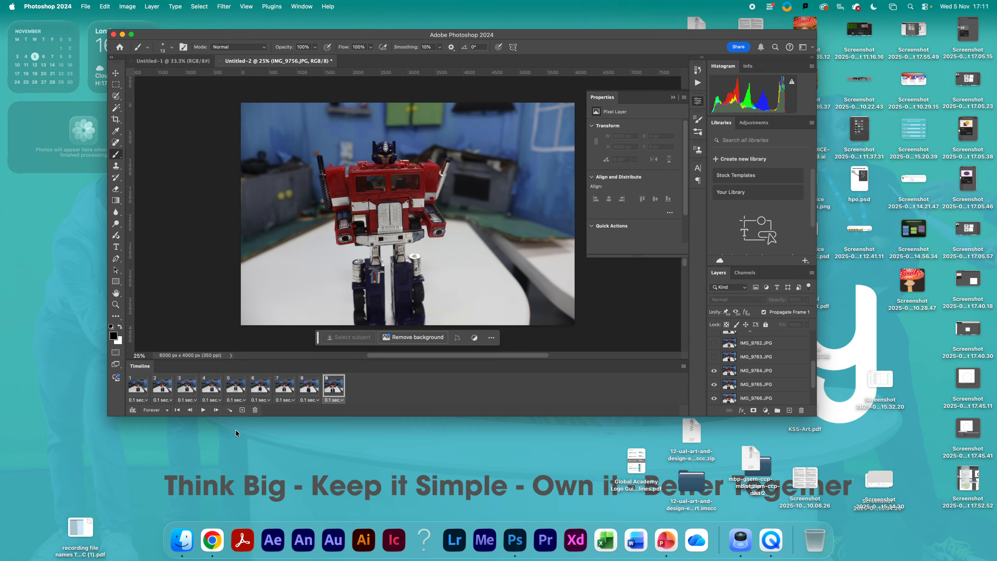
# Step: Add animation frames 10 and 11, additionally hiding layer IMG_9764 in frame 10 and IMG_9765 in frame 11
pyautogui.click(242, 410)
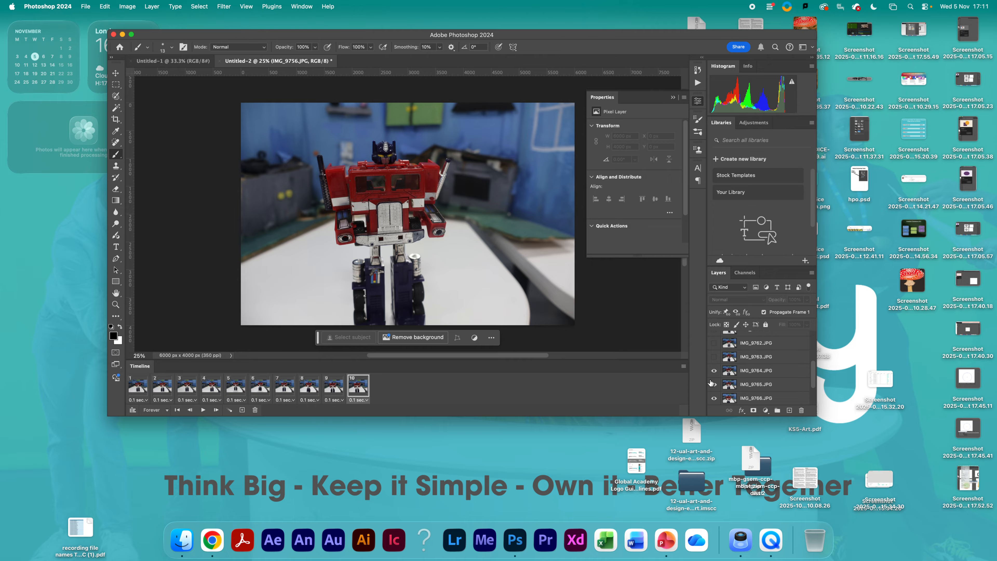
pyautogui.click(714, 370)
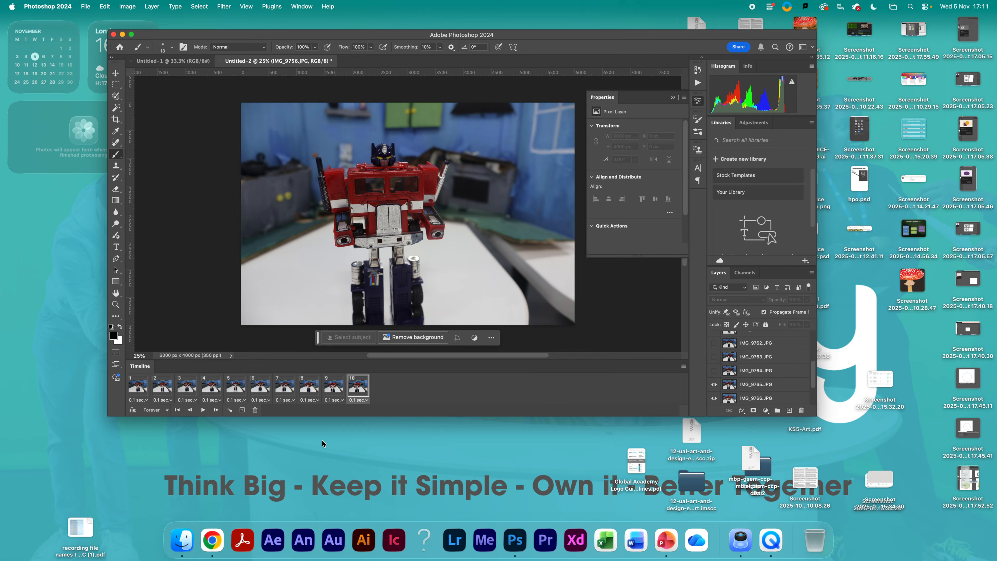
pyautogui.click(242, 410)
pyautogui.click(715, 384)
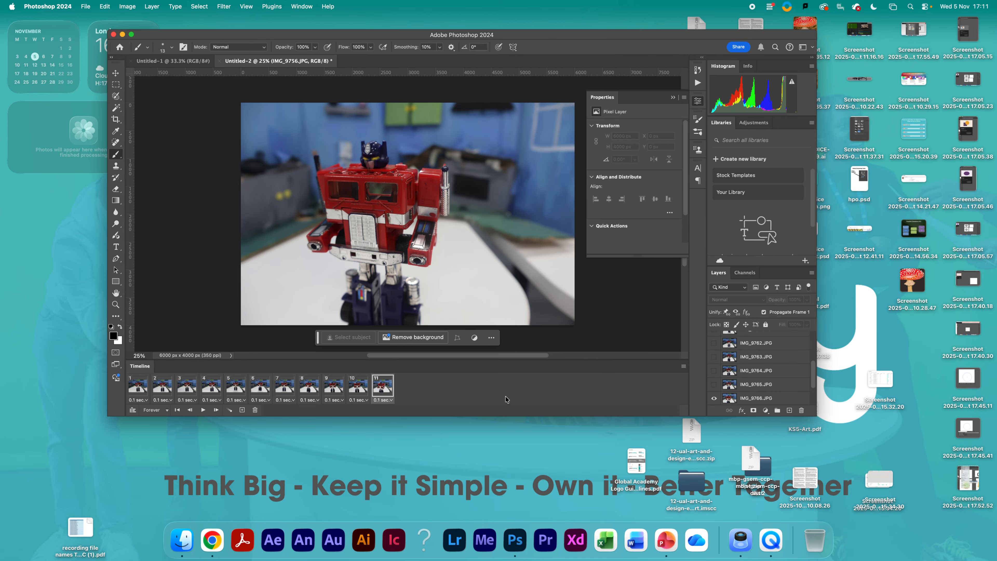
pyautogui.scroll(-2, 794, 384)
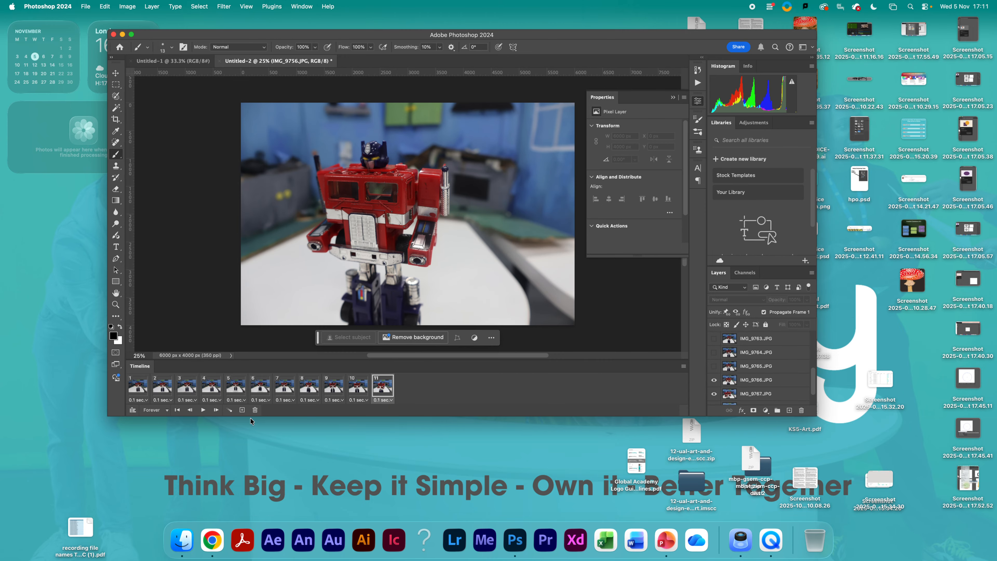
# Step: Add animation frames 12, 13 and 14, additionally hiding layer IMG_9766 in frame 12, IMG_9767 in frame 13 and IMG_9768 in frame 14
pyautogui.click(241, 410)
pyautogui.click(714, 380)
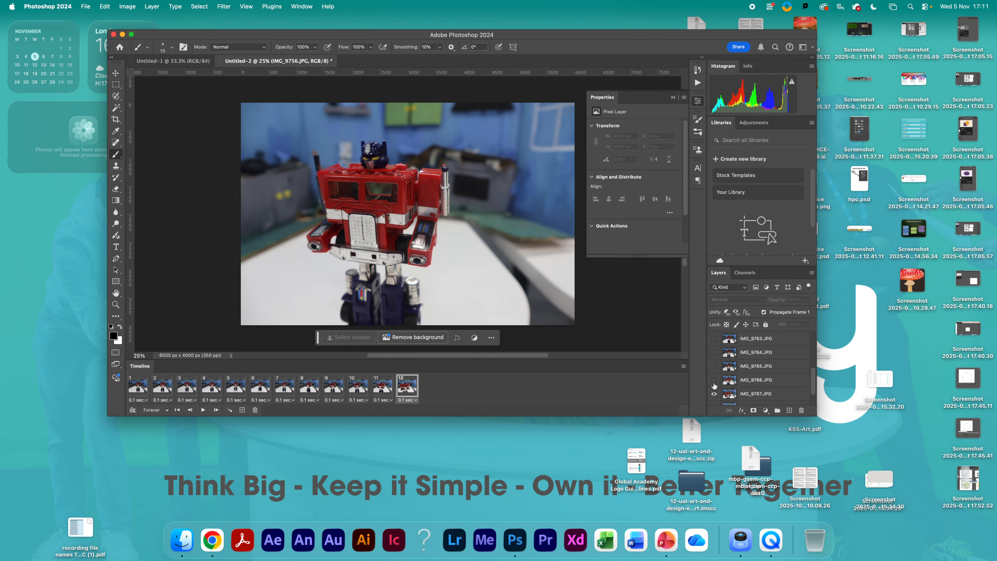
pyautogui.click(242, 410)
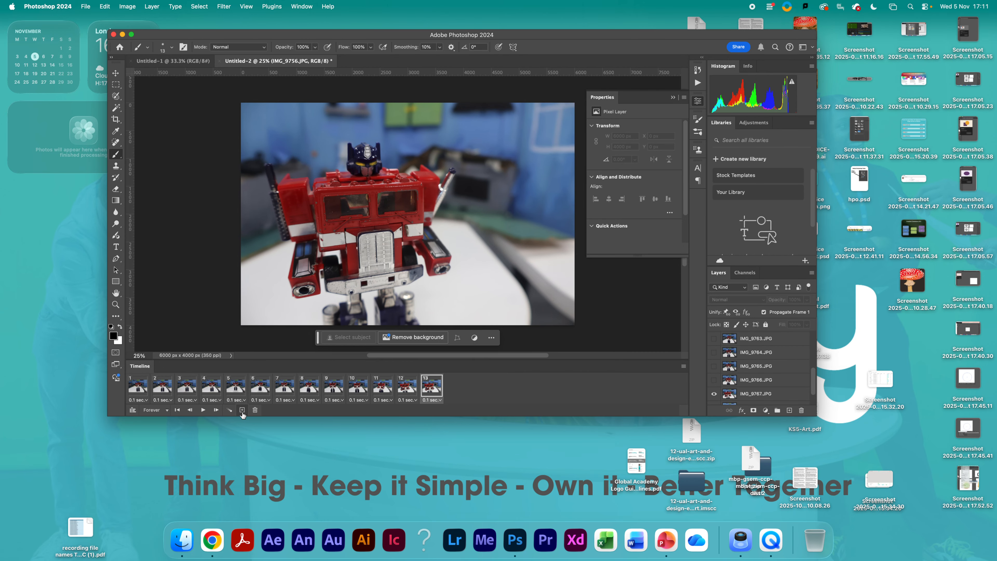
pyautogui.scroll(-1, 716, 395)
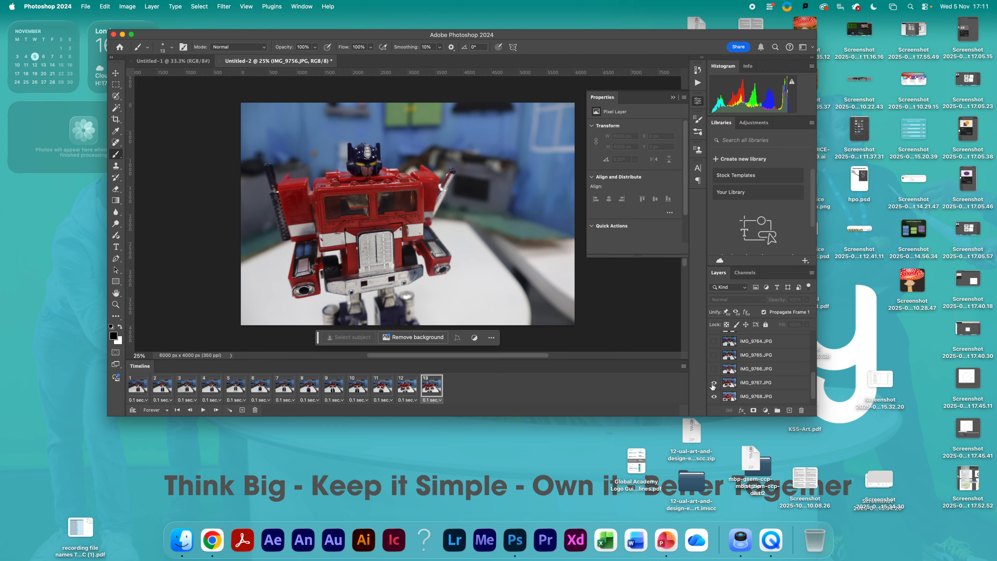
pyautogui.click(713, 385)
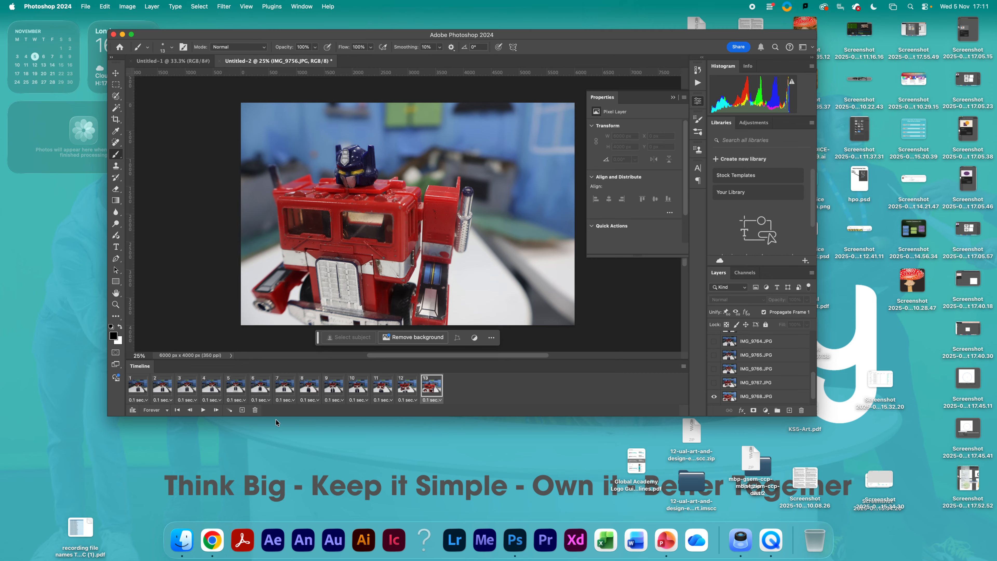
pyautogui.click(241, 410)
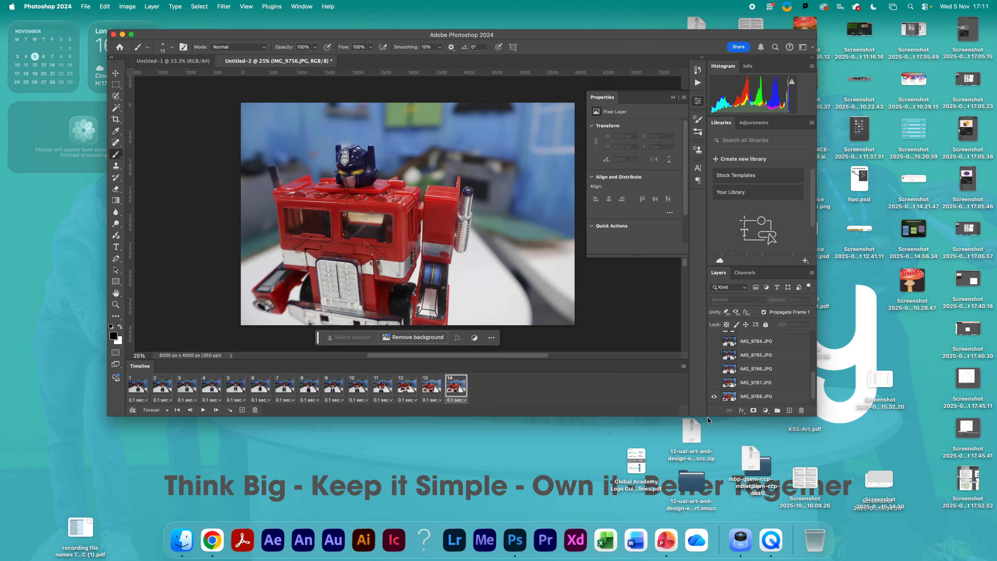
pyautogui.scroll(-1, 746, 389)
pyautogui.click(714, 385)
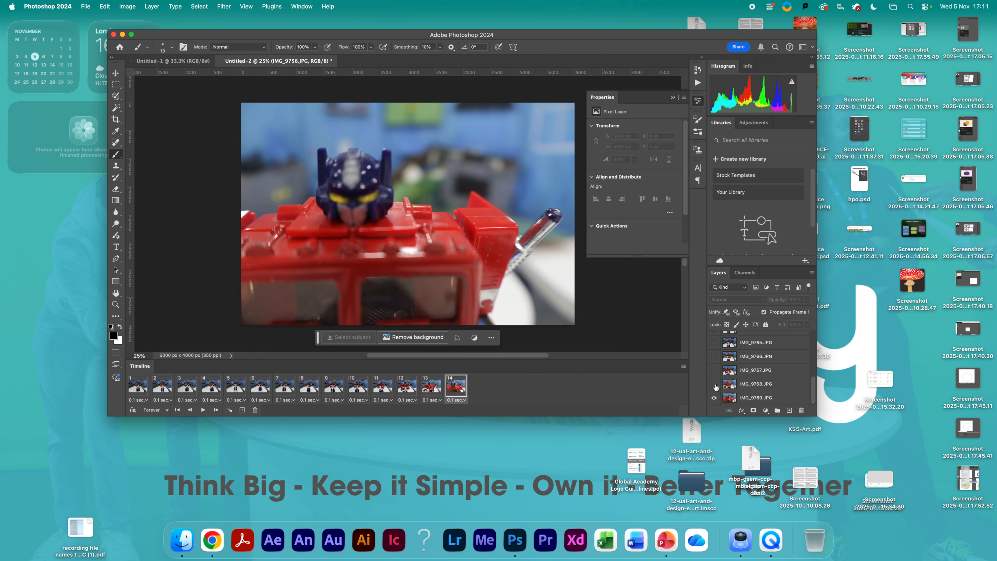
# Step: Check frames 13 and 12, and play back the whole animation before stopping it
pyautogui.click(432, 392)
pyautogui.click(404, 393)
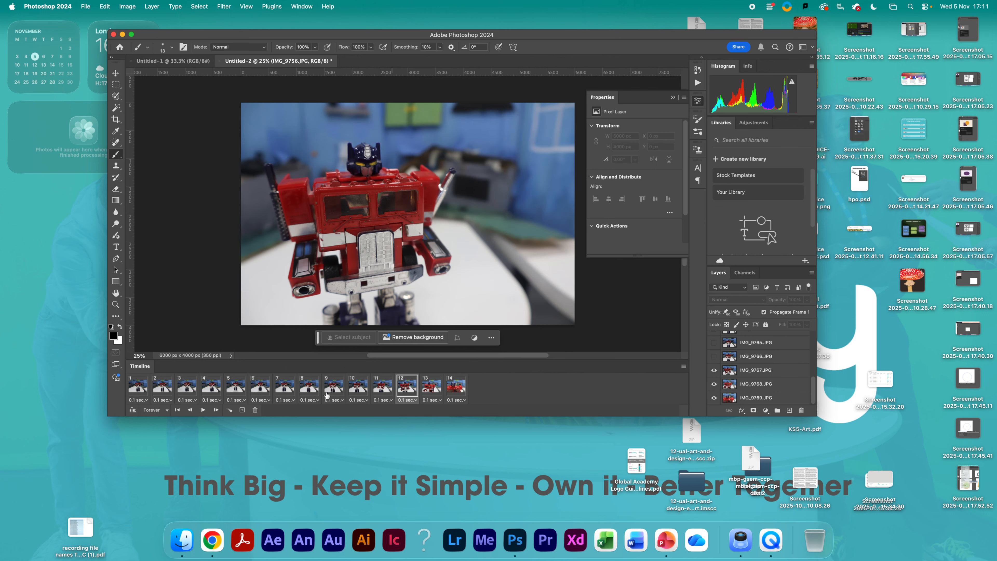
pyautogui.click(203, 412)
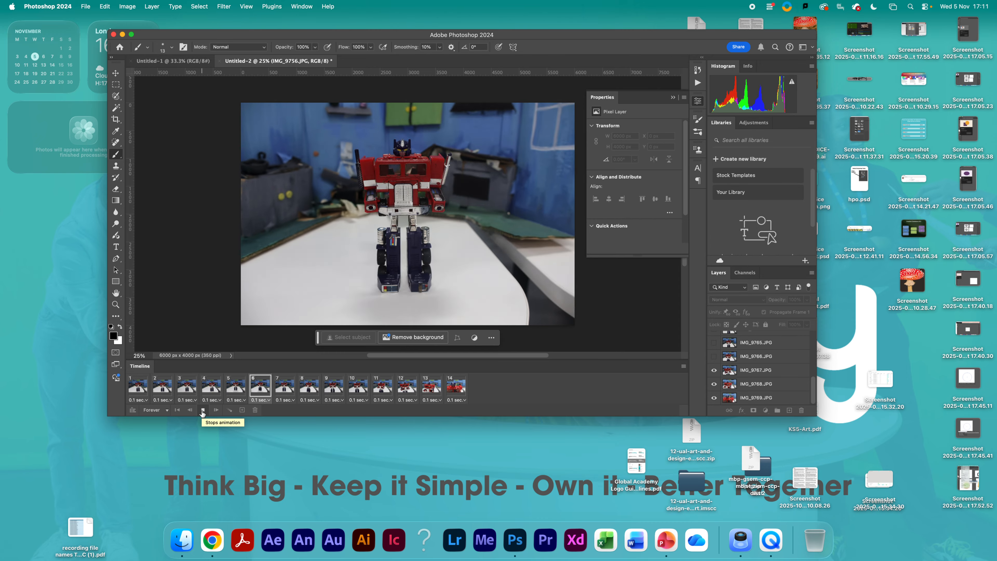
pyautogui.click(203, 411)
# Step: Duplicate close-up frame 14 three times to extend the animation to 17 frames, and preview the playback
pyautogui.click(461, 393)
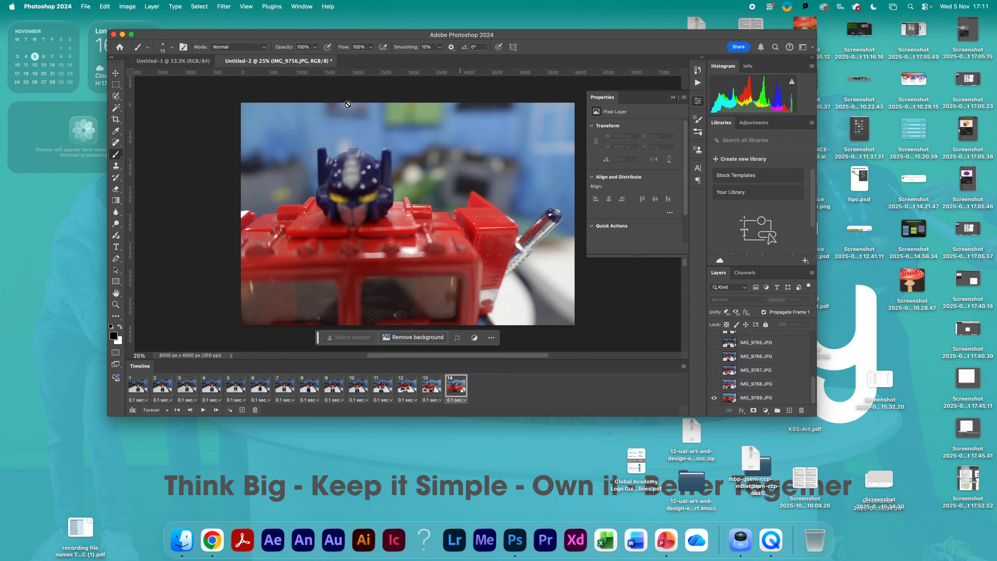
pyautogui.click(241, 410)
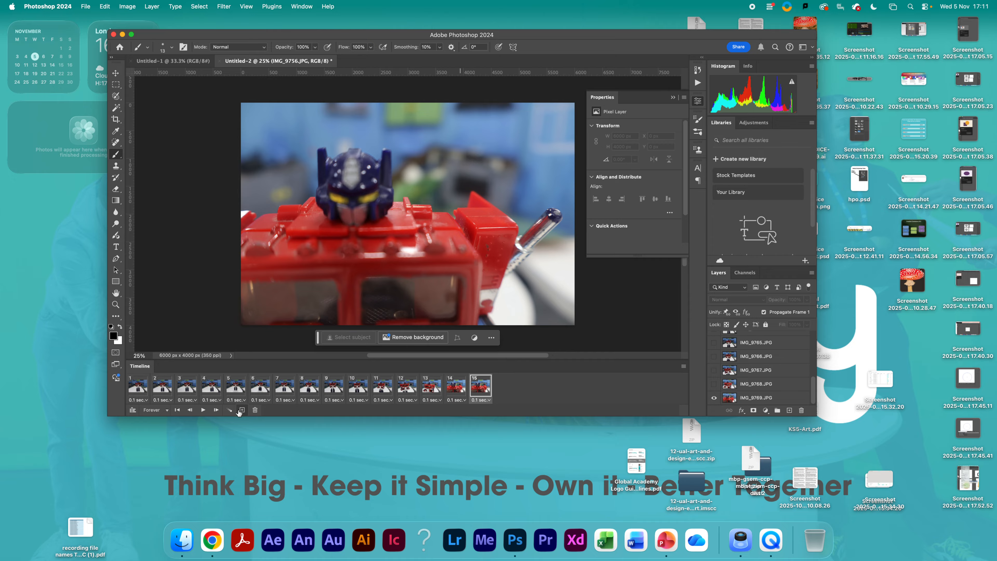
pyautogui.click(242, 410)
pyautogui.click(242, 410)
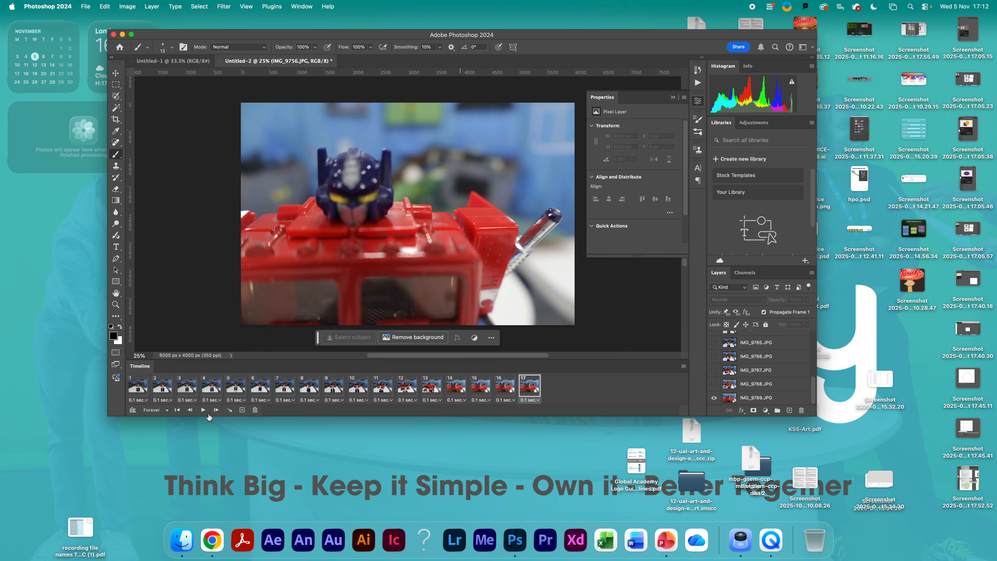
pyautogui.click(203, 410)
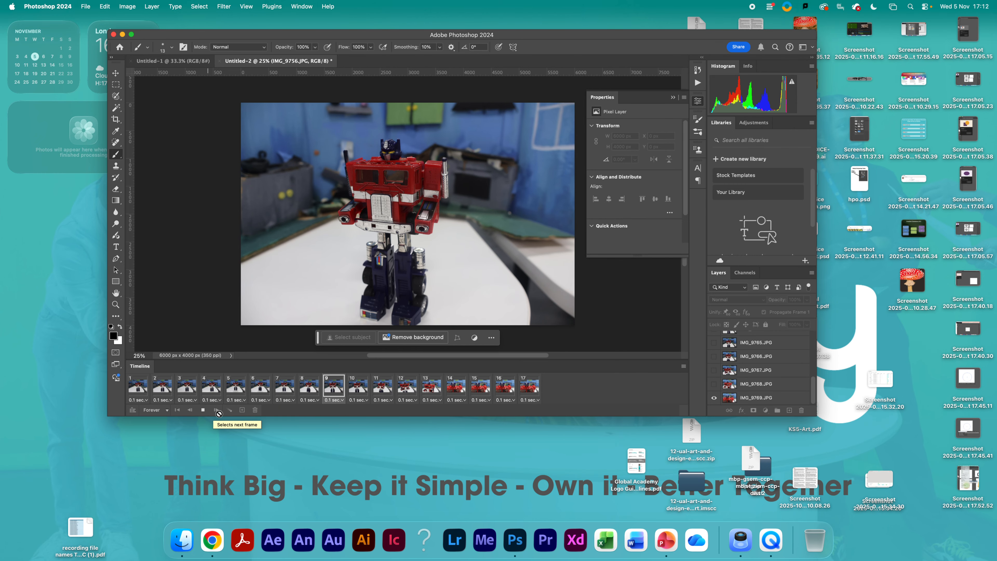
pyautogui.press('space')
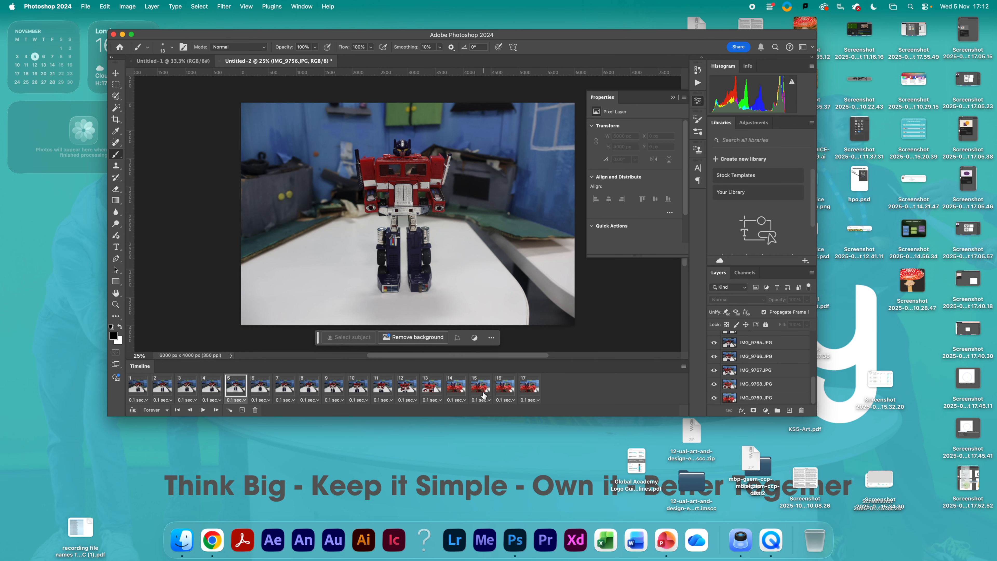
# Step: Duplicate frame 13 twice, place the copies at positions 15 and 17 between the close-up frames, and preview the playback
pyautogui.click(482, 387)
pyautogui.click(426, 389)
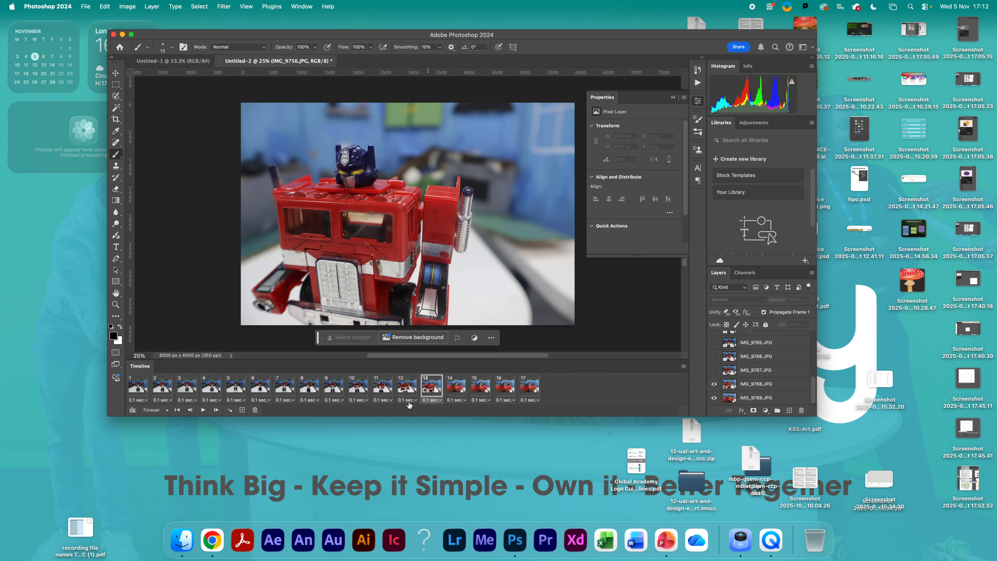
pyautogui.click(242, 410)
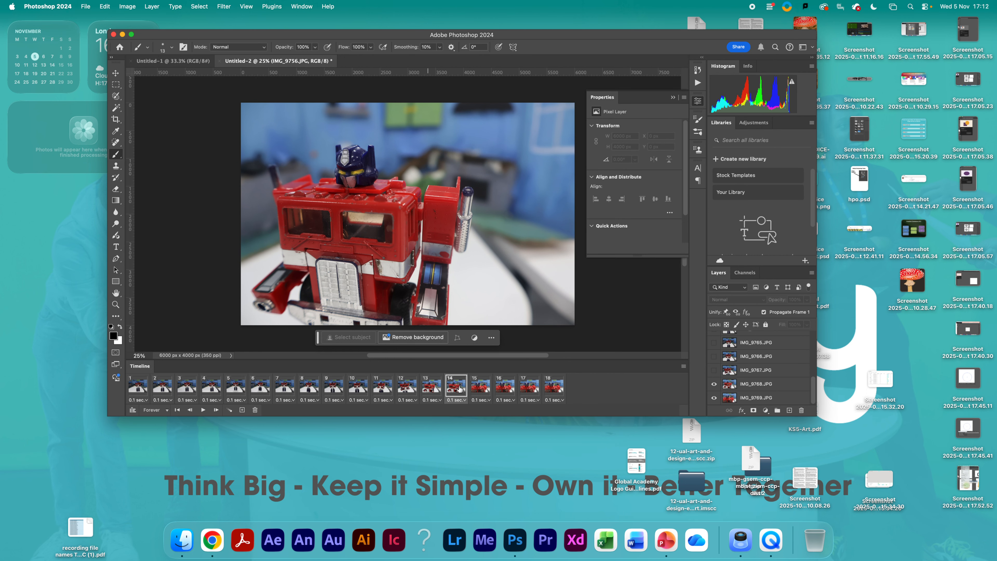
pyautogui.moveTo(460, 389); pyautogui.dragTo(487, 387)
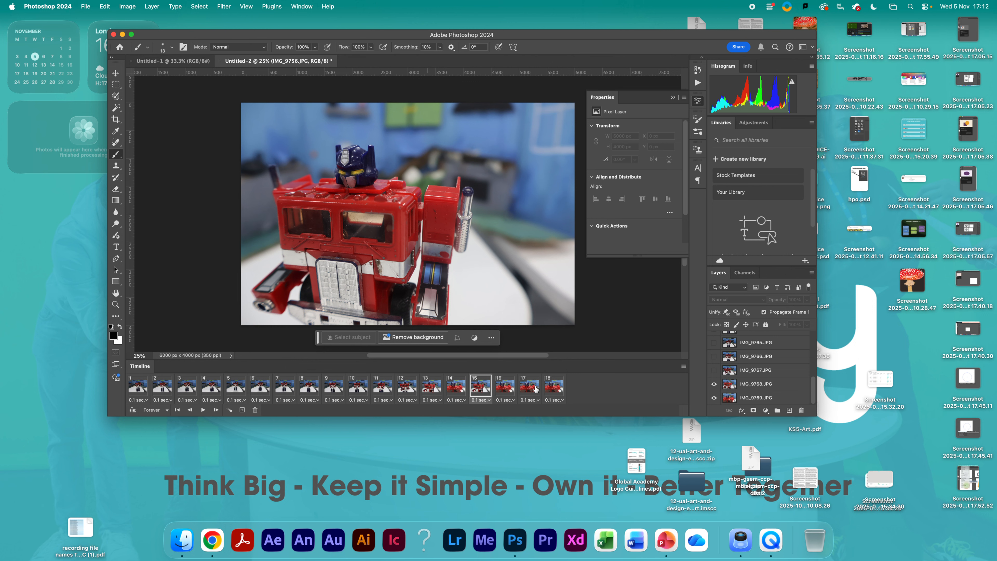
pyautogui.click(242, 410)
pyautogui.moveTo(502, 384); pyautogui.dragTo(530, 387)
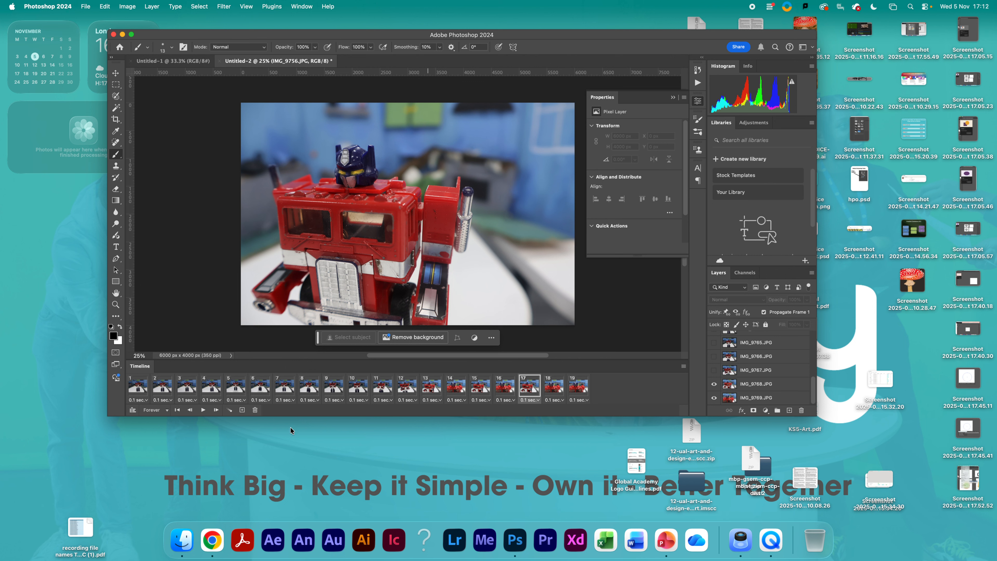
pyautogui.click(202, 411)
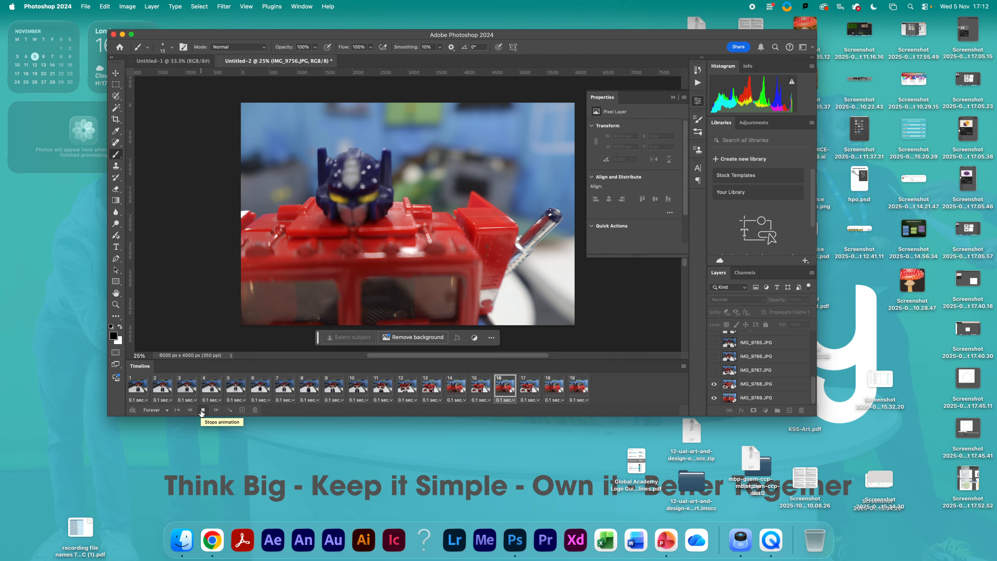
pyautogui.click(201, 410)
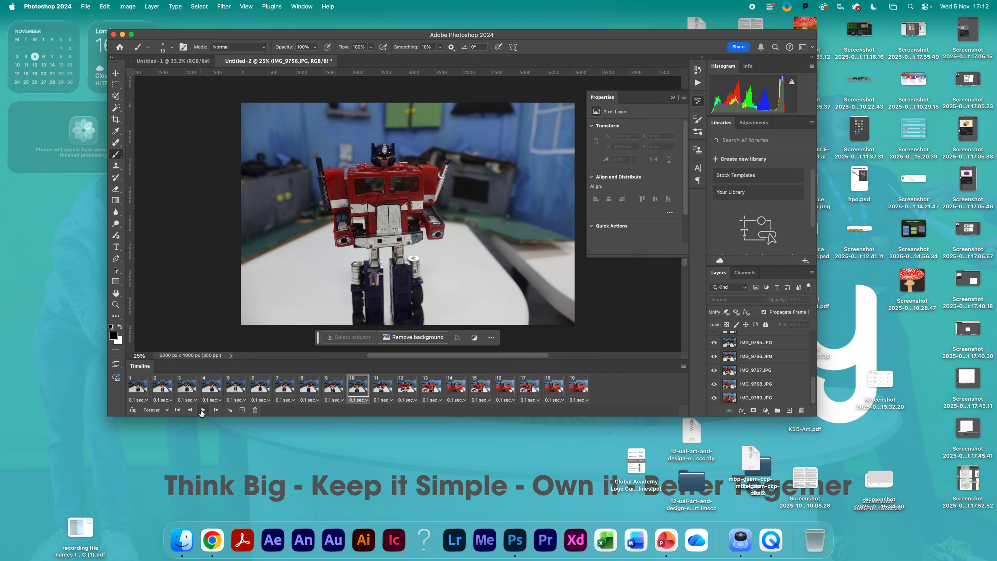
# Step: Render all frames of the animation as an H.264 video named prime 2.mp4 in the Documents folder
pyautogui.click(86, 7)
pyautogui.moveTo(140, 151)
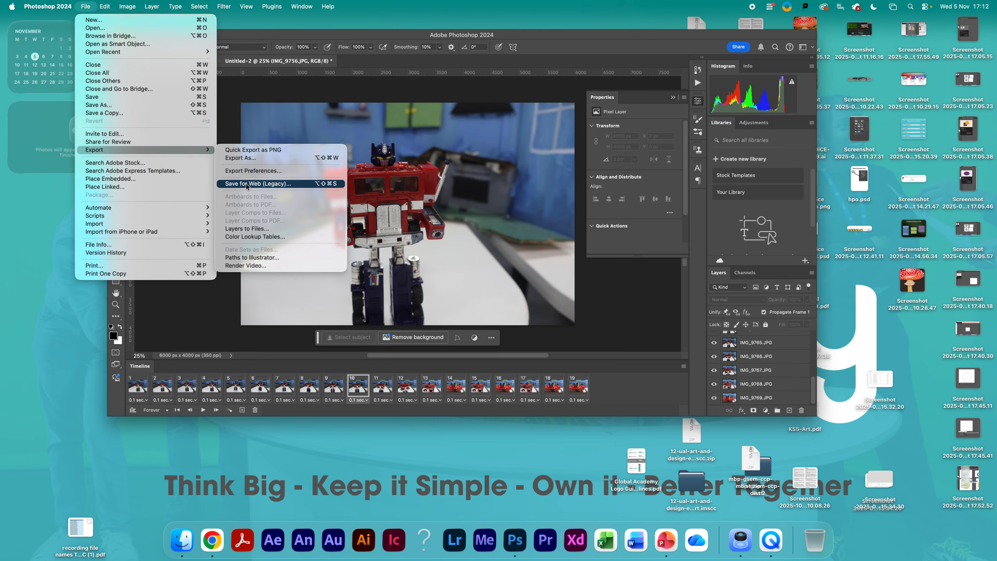
pyautogui.click(253, 266)
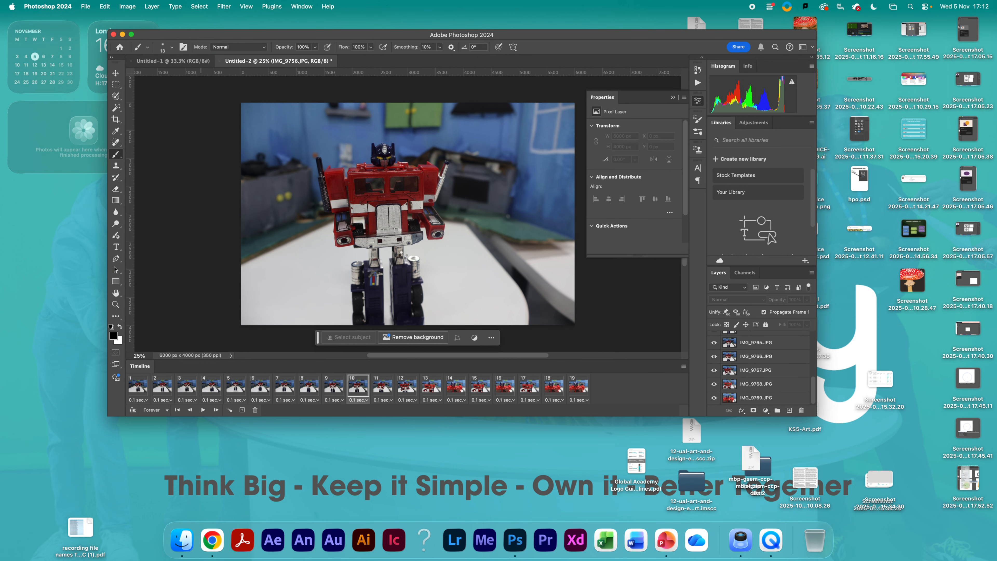
pyautogui.click(389, 191)
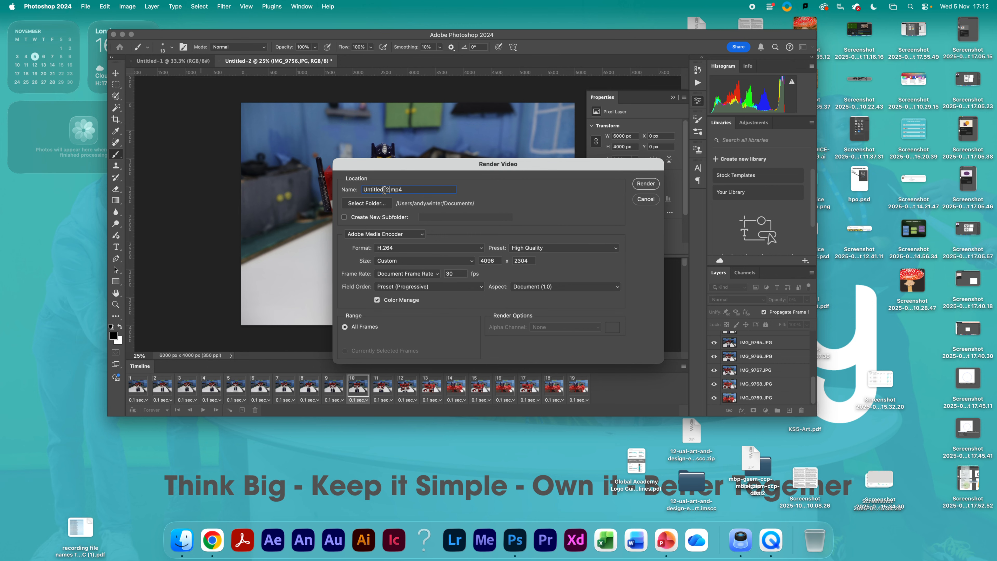
pyautogui.moveTo(389, 191); pyautogui.dragTo(349, 184)
pyautogui.write('prime 2')
pyautogui.press('Return')
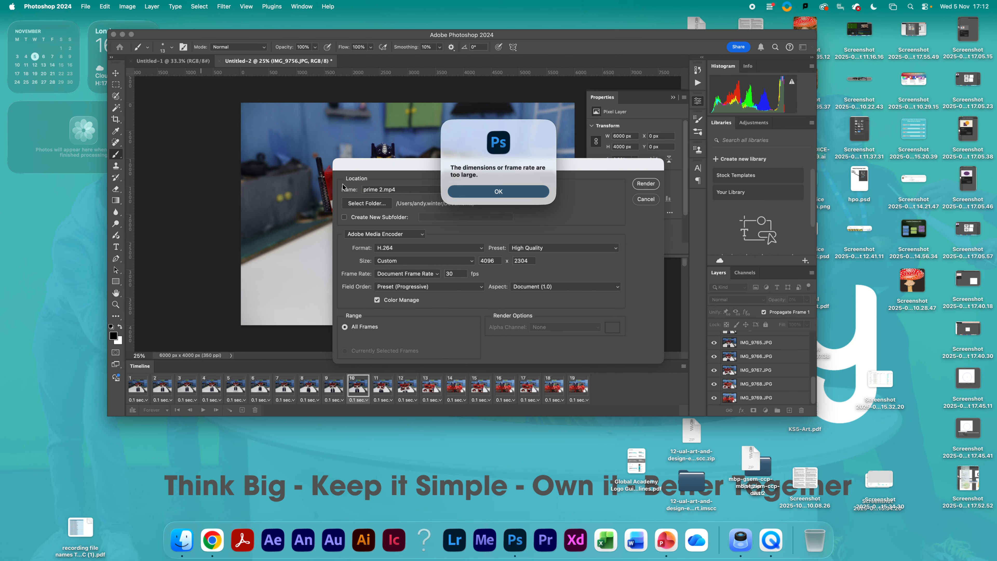
pyautogui.click(485, 193)
pyautogui.click(641, 185)
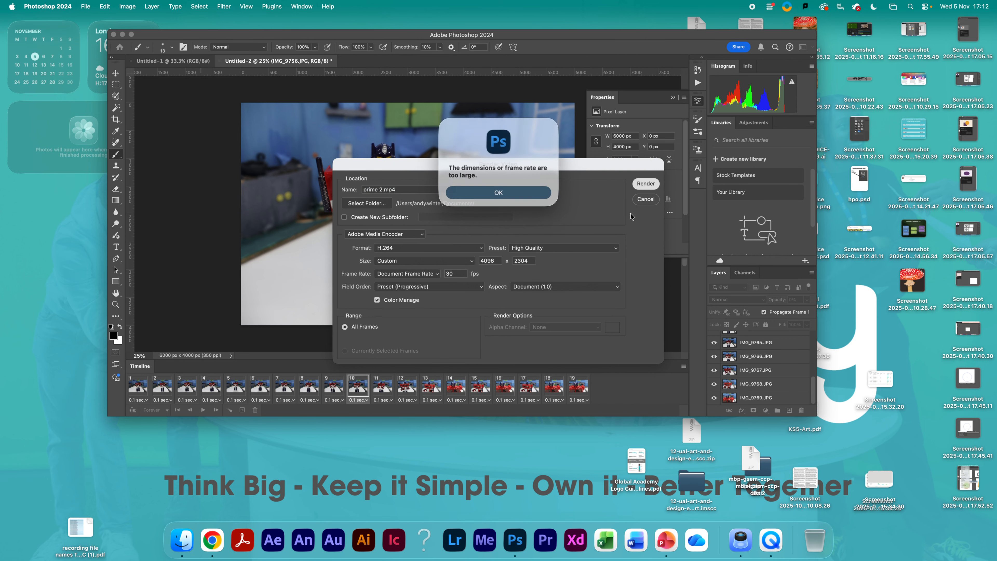
pyautogui.click(524, 193)
pyautogui.press('Return')
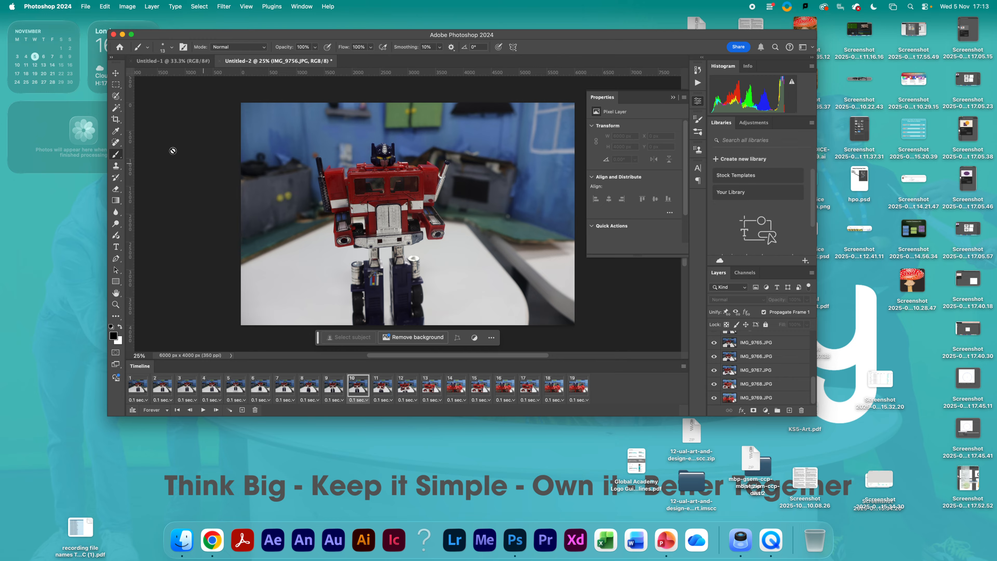
# Step: Switch to Finder, play prime 2.mp4 from the Documents folder in QuickTime Player, and close the video and folder windows
pyautogui.click(182, 540)
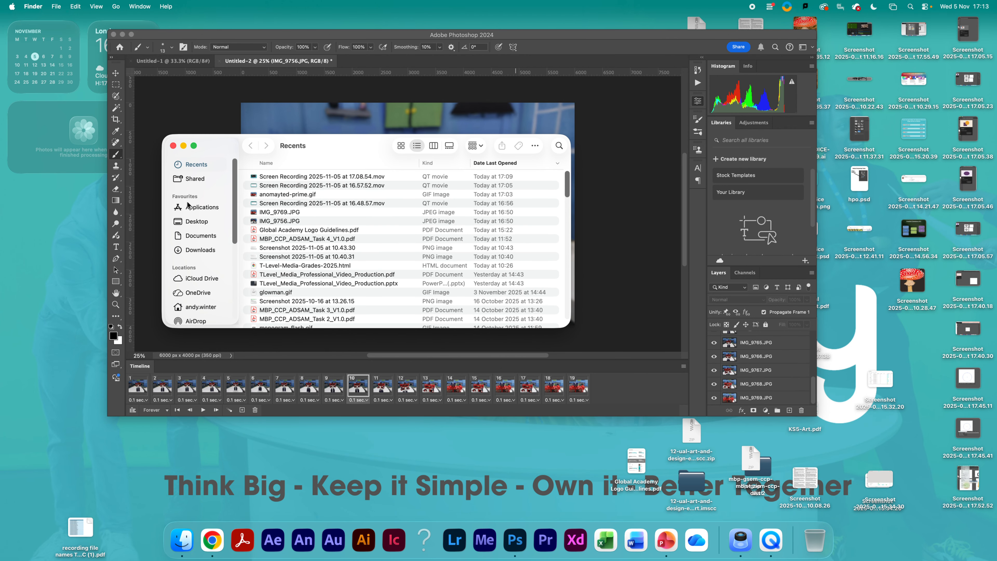
pyautogui.click(190, 223)
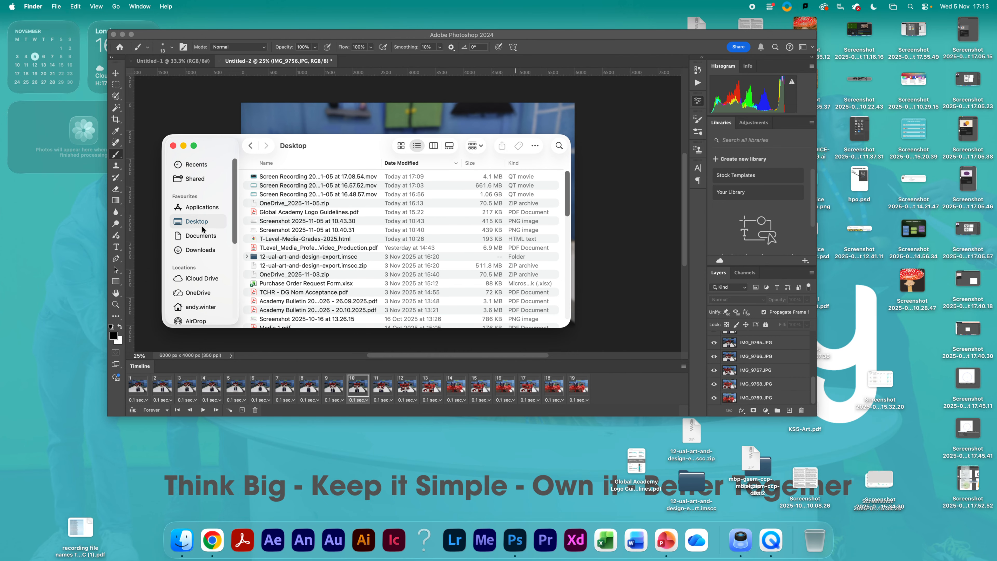
pyautogui.click(204, 235)
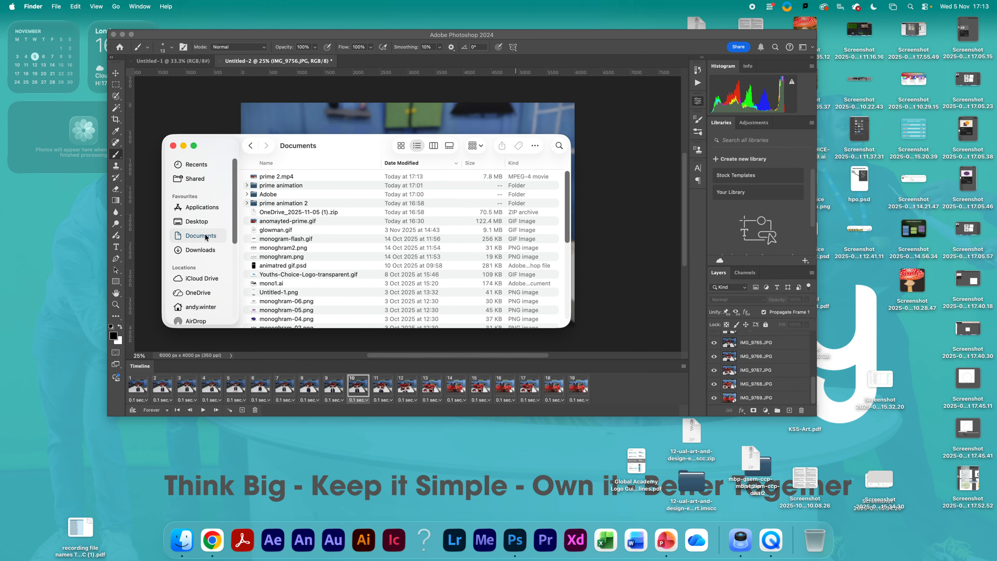
pyautogui.doubleClick(290, 177)
pyautogui.press('space')
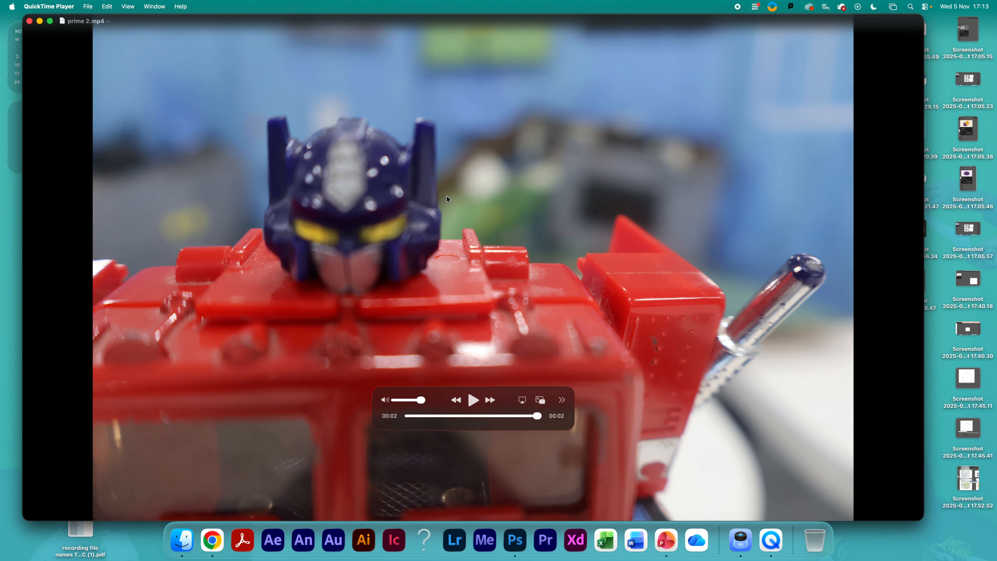
pyautogui.click(29, 20)
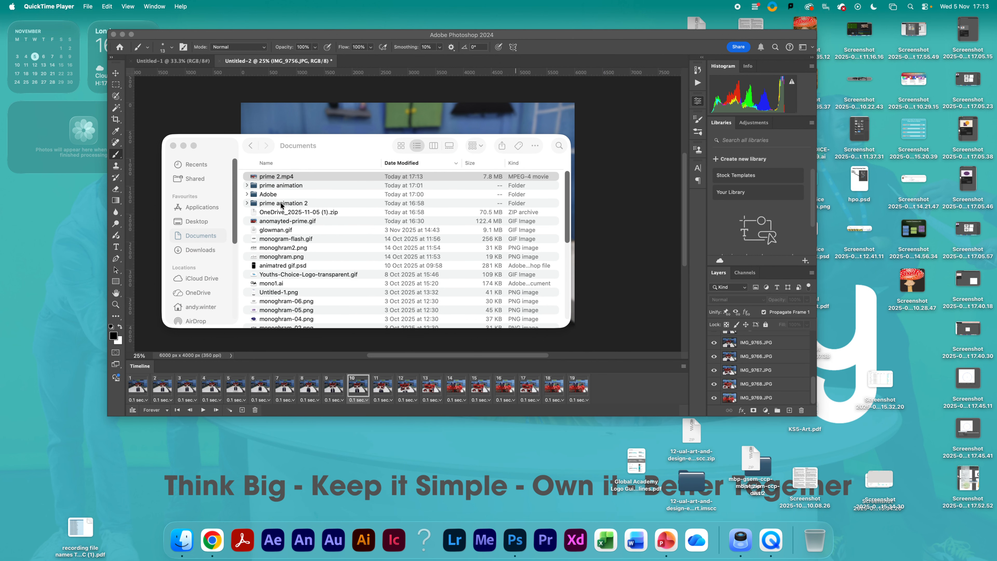
pyautogui.click(173, 146)
# Step: Start exporting the animation from Photoshop with Save for Web (Legacy)
pyautogui.click(84, 6)
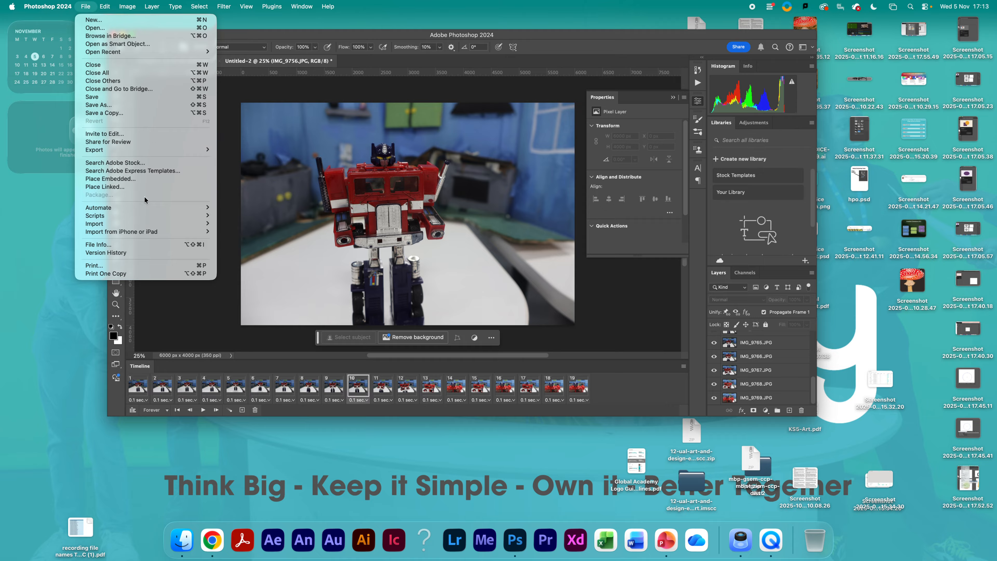
pyautogui.moveTo(140, 148)
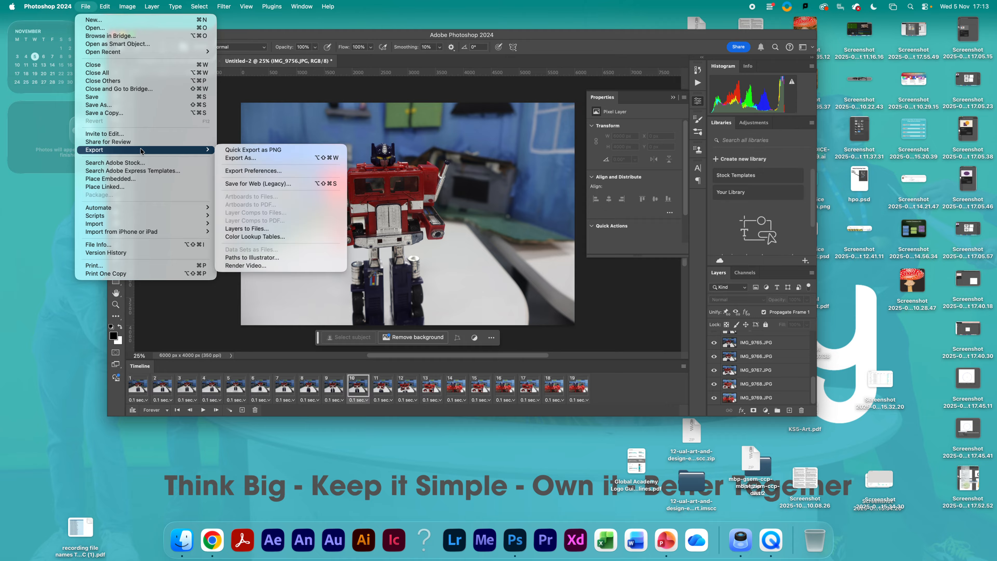
pyautogui.click(258, 183)
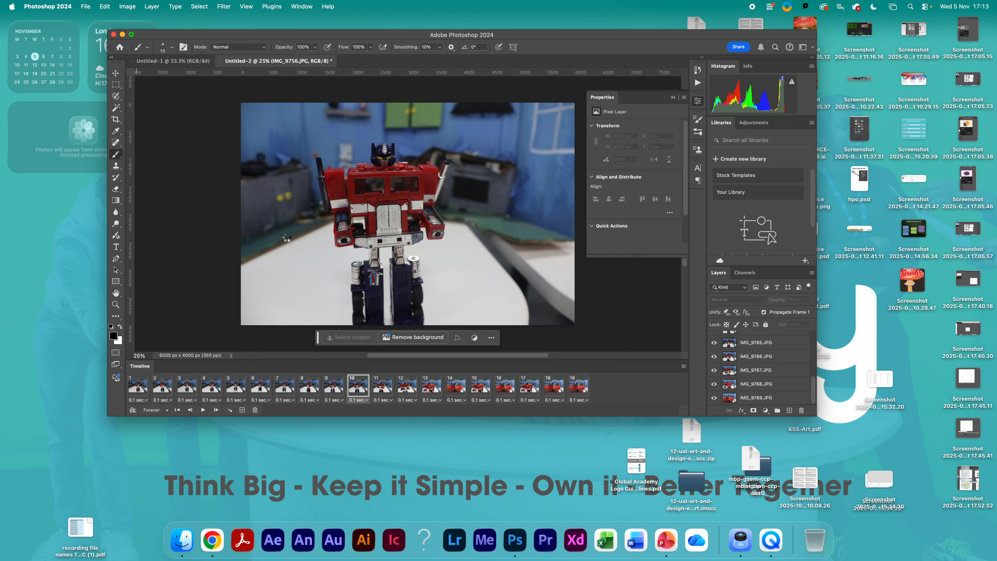